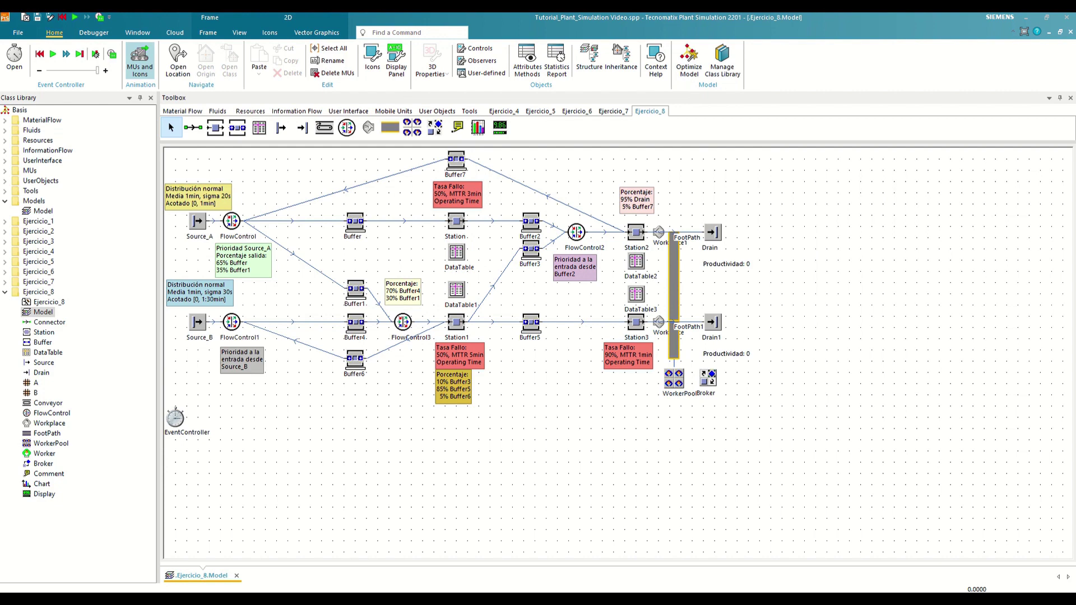
Set the EventController to end runs at 2:01:00:00 with statistics starting at 1:00:00.
{"action": "left_click", "coordinate": [177, 421]}
{"action": "double_click", "coordinate": [177, 419]}
{"action": "left_click", "coordinate": [296, 321]}
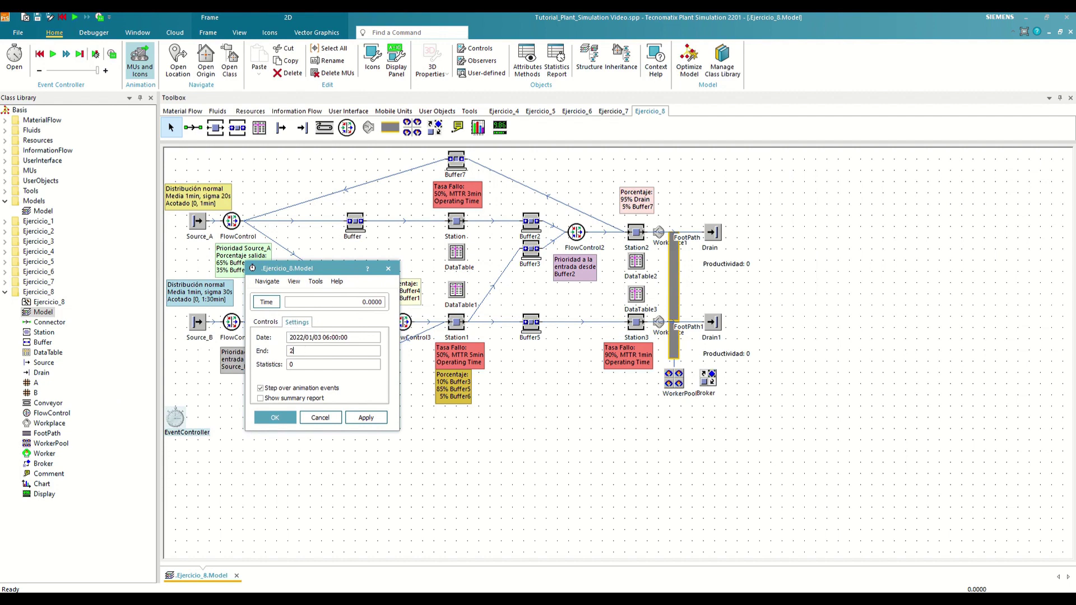
{"action": "type", "text": "2:01:00:00"}
{"action": "key", "text": "Tab"}
{"action": "type", "text": "1:00:00"}
{"action": "left_click", "coordinate": [275, 417]}
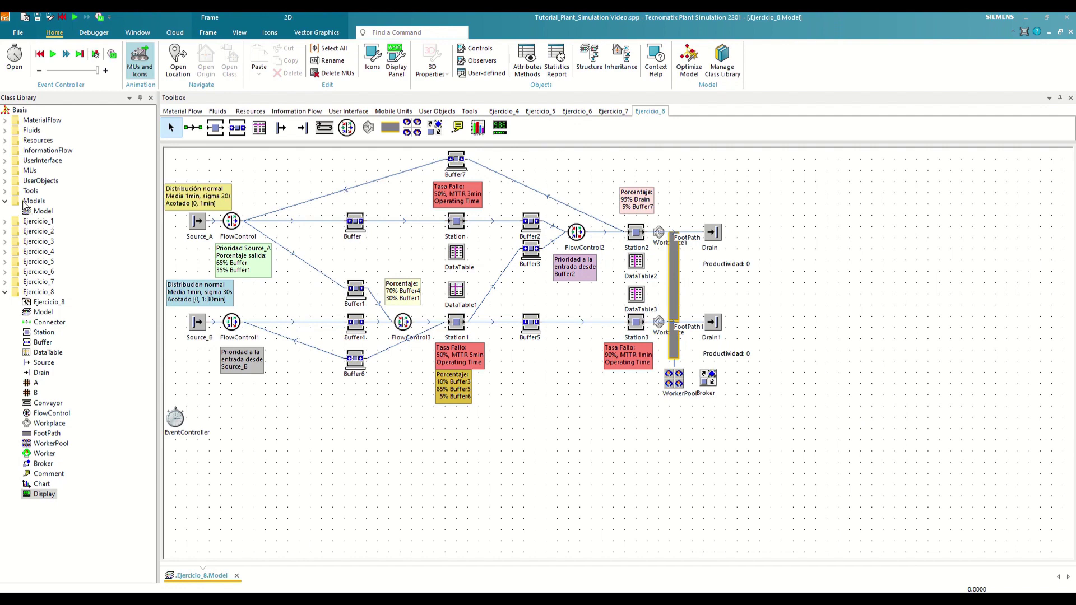
Copy the ExperimentManager from Tools into Ejercicio_8, place it beside the EventController, and open it.
{"action": "left_click", "coordinate": [6, 191]}
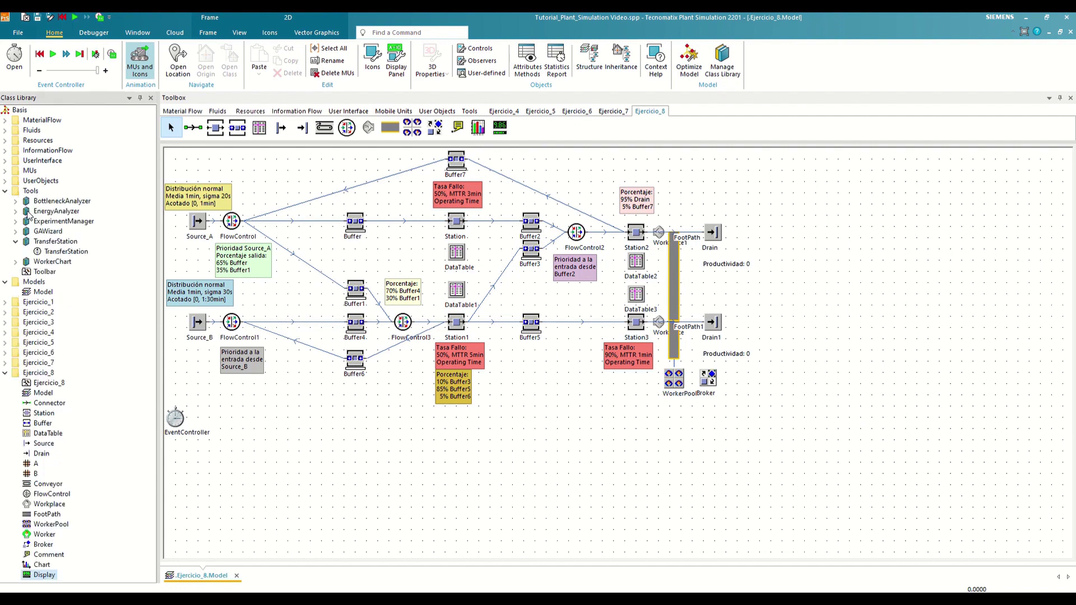
{"action": "mouse_move", "coordinate": [35, 373]}
{"action": "left_mouse_down"}
{"action": "mouse_move", "coordinate": [34, 386]}
{"action": "mouse_move", "coordinate": [36, 376]}
{"action": "left_mouse_up"}
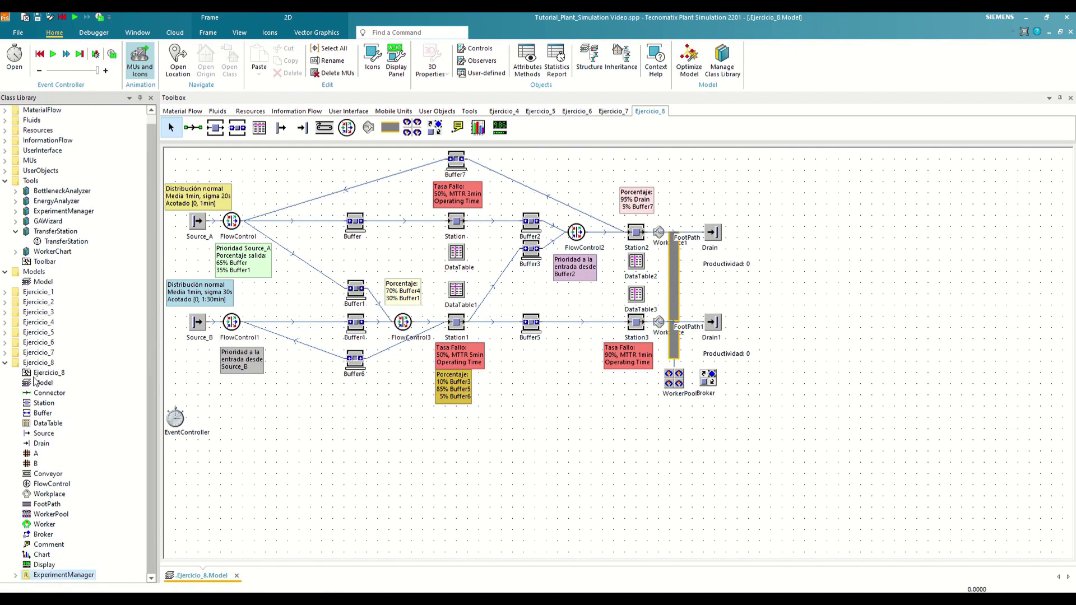
{"action": "left_click", "coordinate": [15, 575]}
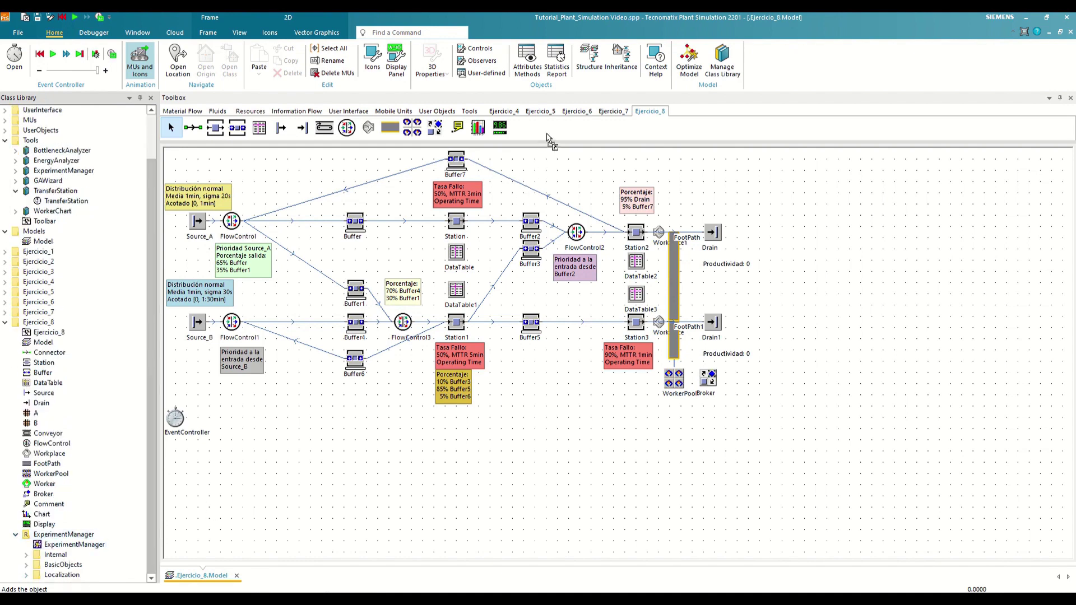
{"action": "left_click_drag", "start_coordinate": [255, 440], "coordinate": [255, 440]}
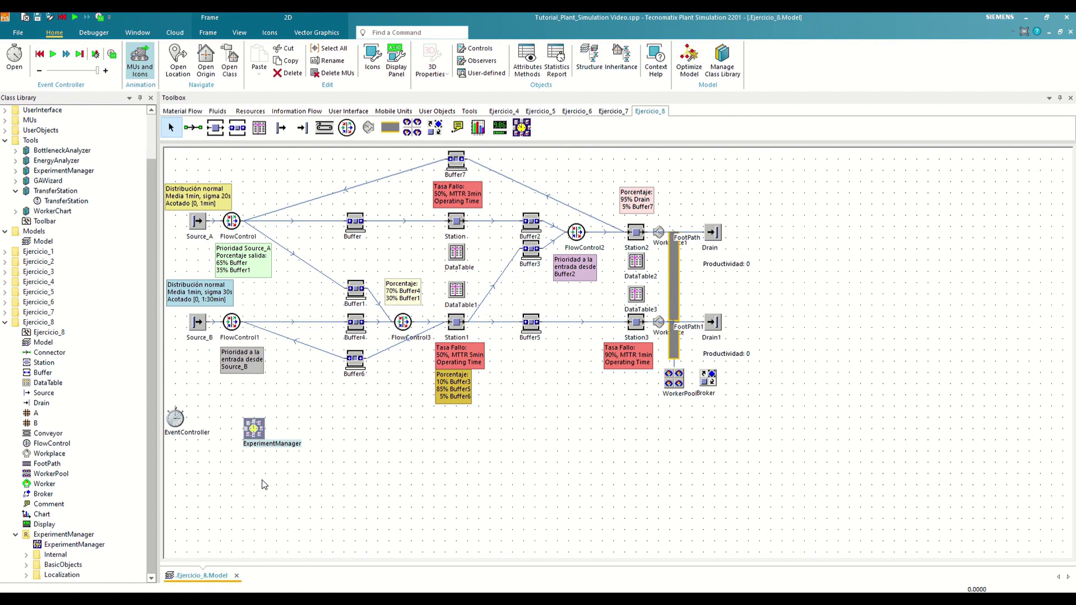
{"action": "double_click", "coordinate": [254, 430]}
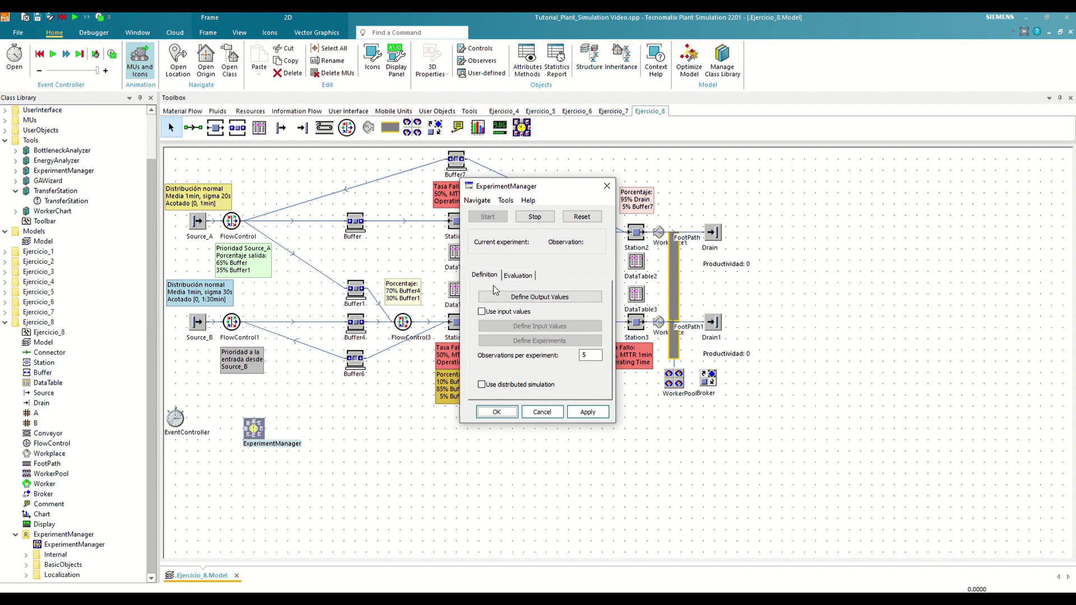
Add Drain.StatThroughputPerHour as an output described Productividad1, with high values better.
{"action": "left_click", "coordinate": [520, 301]}
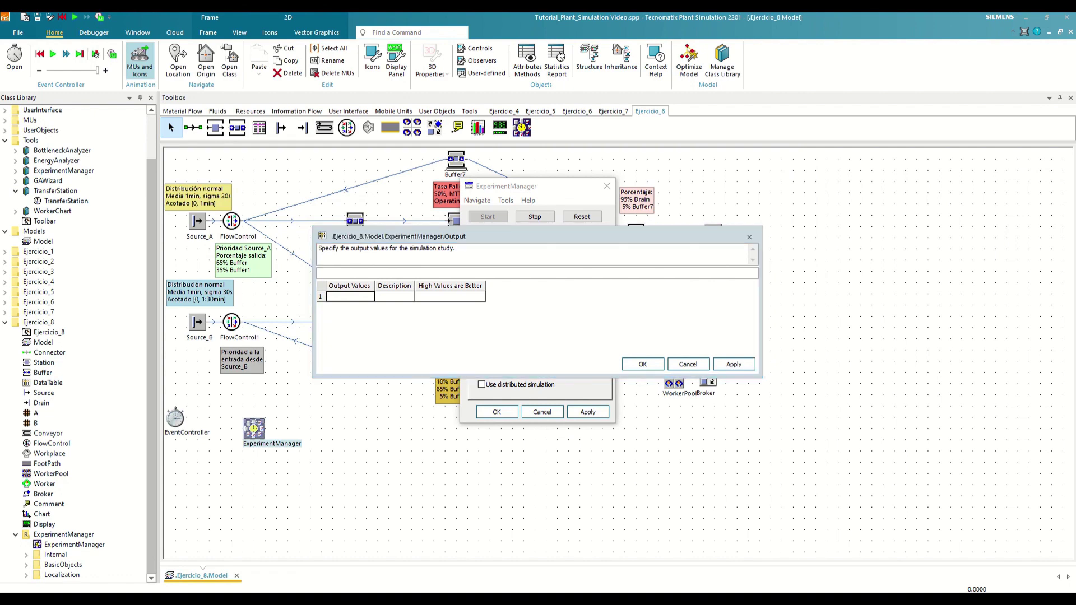
{"action": "left_click", "coordinate": [345, 297]}
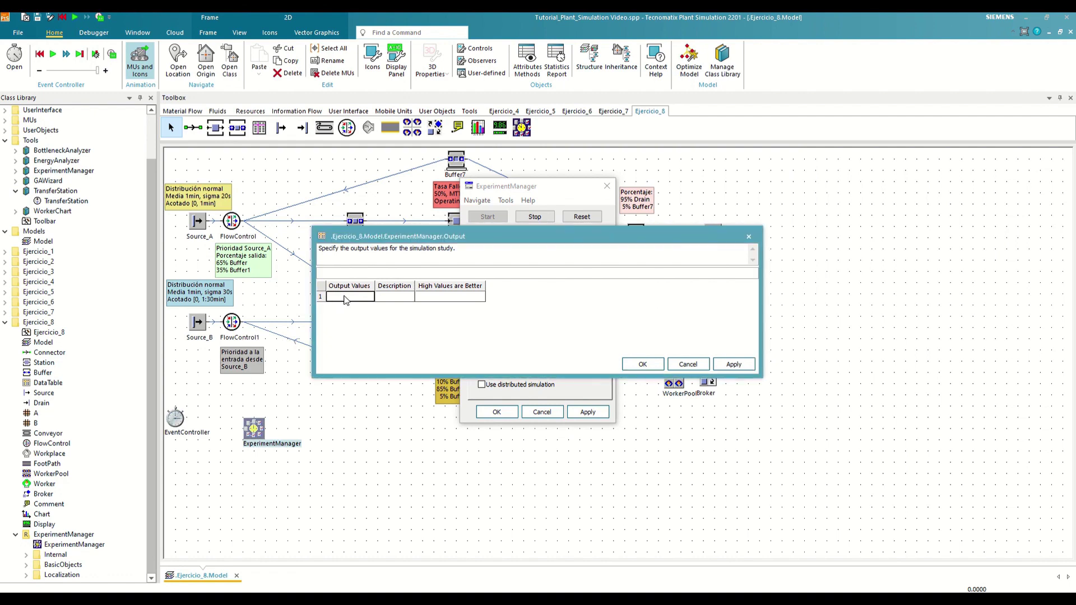
{"action": "type", "text": "Drain.StatThroughputPerHour"}
{"action": "left_click_drag", "start_coordinate": [374, 285], "coordinate": [429, 281]}
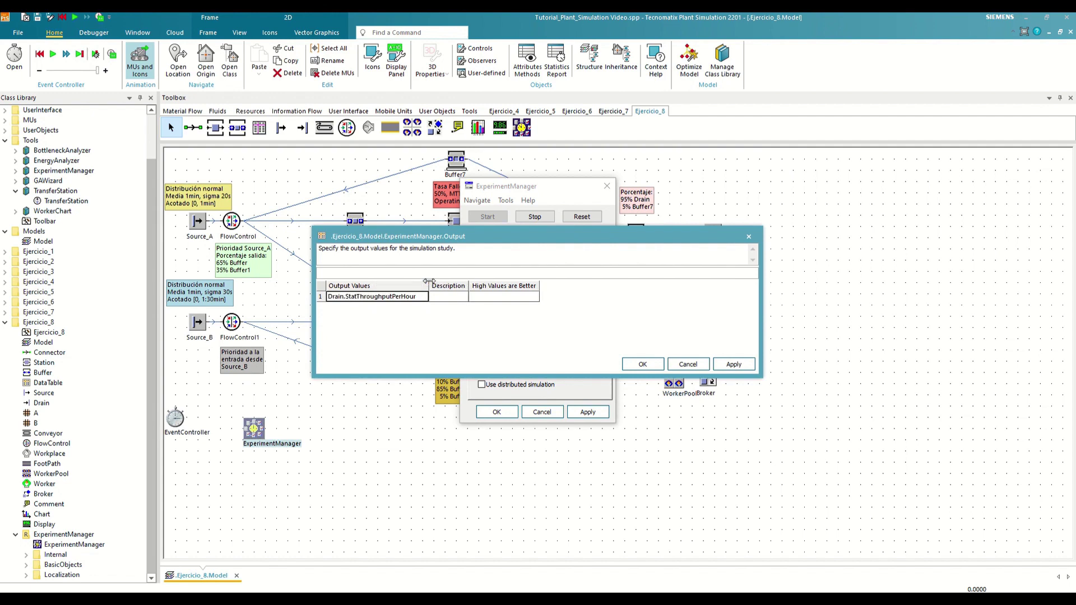
{"action": "left_click", "coordinate": [439, 300]}
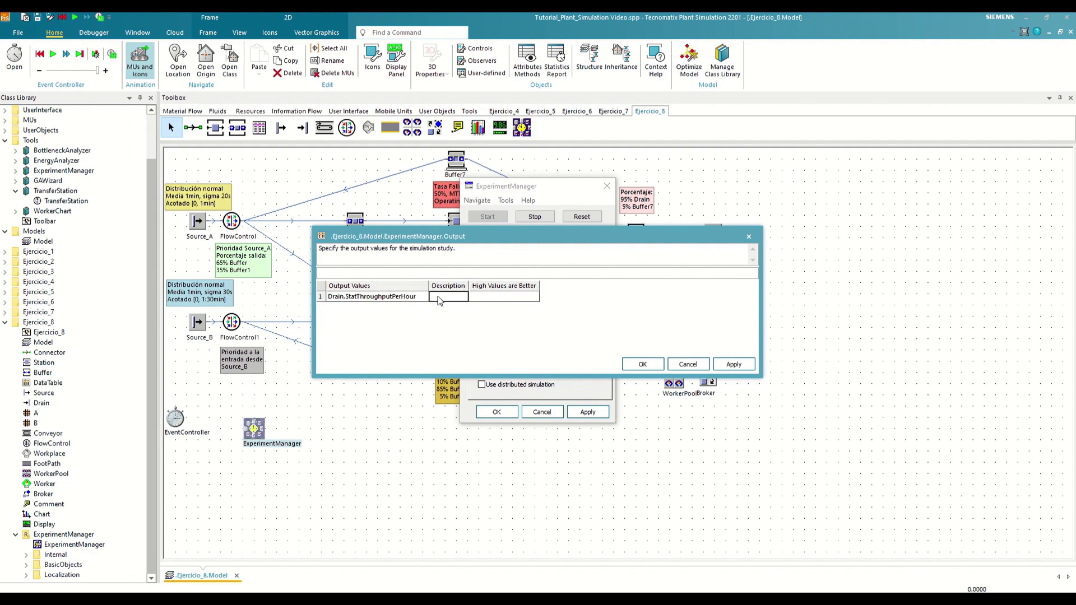
{"action": "type", "text": "Productividad1"}
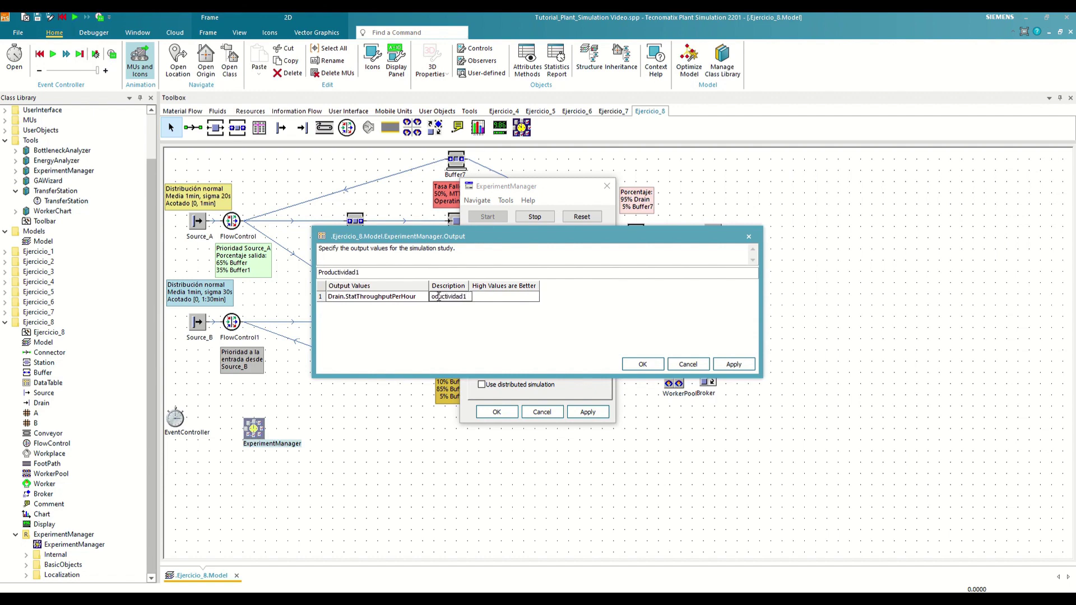
{"action": "key", "text": "Tab"}
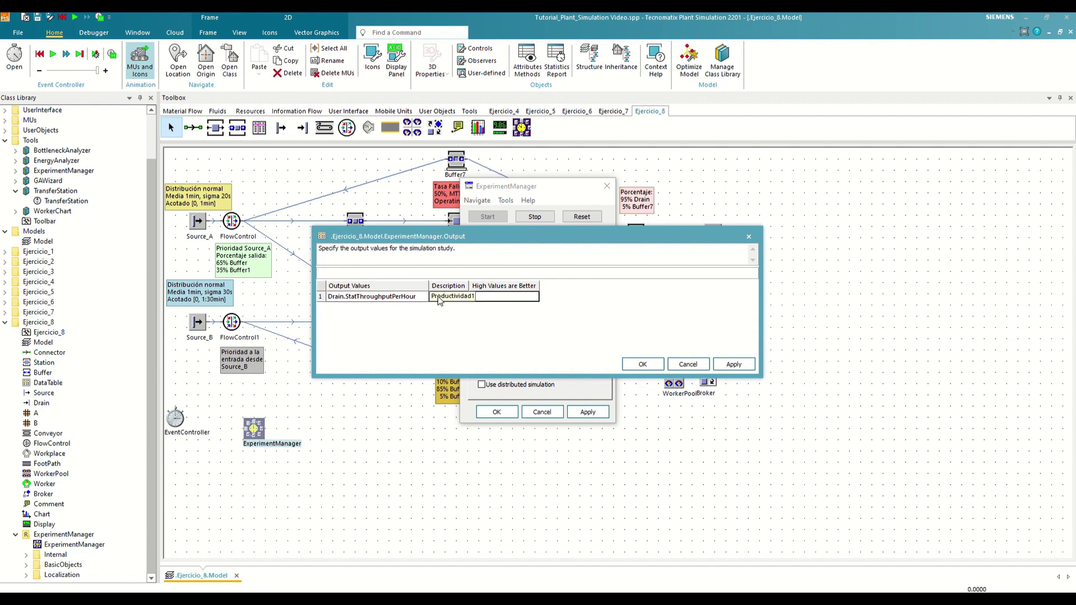
{"action": "left_click", "coordinate": [510, 300]}
{"action": "left_click", "coordinate": [510, 300]}
Duplicate that row as a second output for Drain1.StatThroughputPerHour and confirm the output table.
{"action": "left_click", "coordinate": [331, 300]}
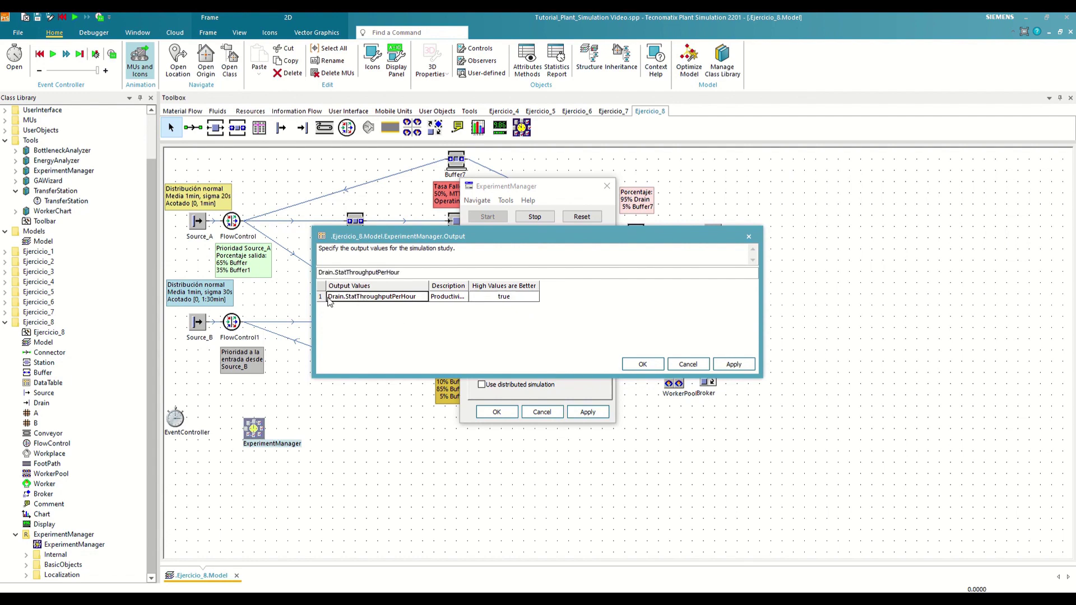
{"action": "left_click", "coordinate": [541, 296], "text": "shift"}
{"action": "key", "text": "ctrl+c"}
{"action": "left_click", "coordinate": [375, 301]}
{"action": "left_click", "coordinate": [376, 303]}
{"action": "key", "text": "ctrl+v"}
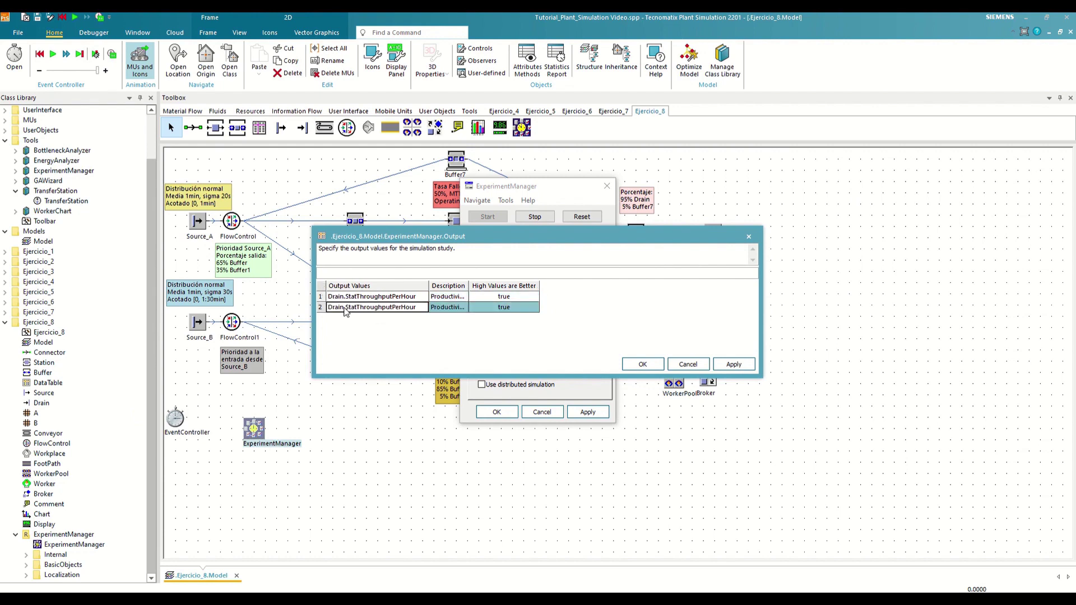
{"action": "double_click", "coordinate": [343, 308]}
{"action": "type", "text": "1"}
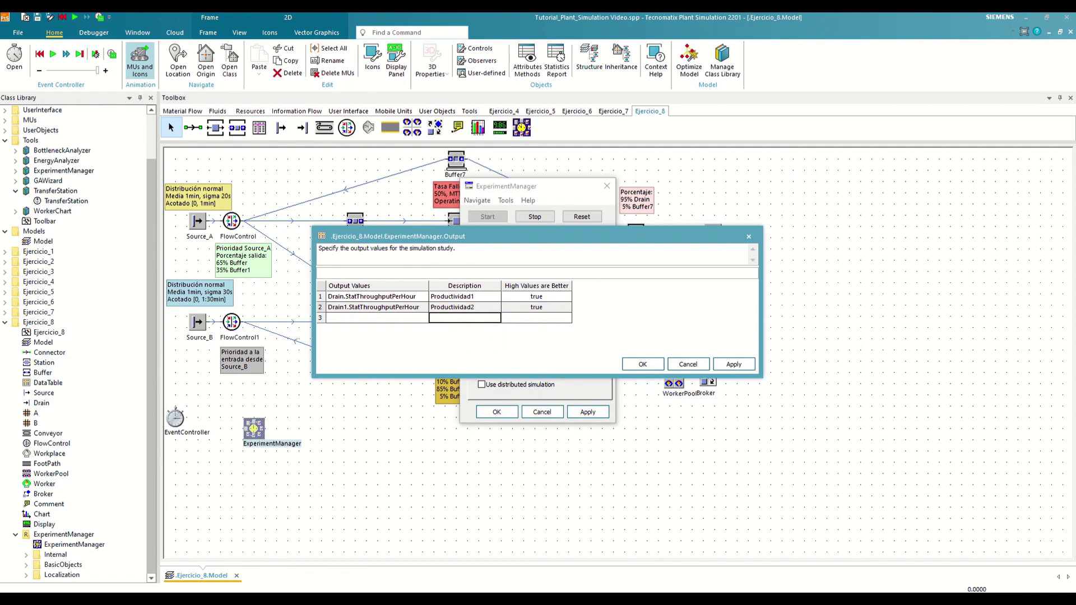
{"action": "left_click", "coordinate": [643, 364]}
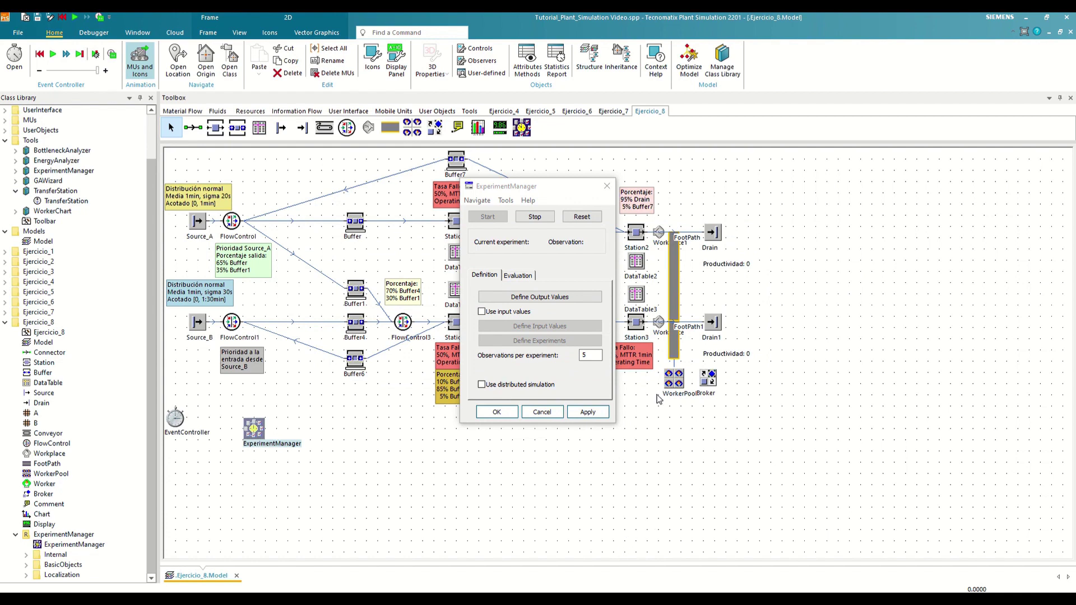
Enable input values and enter Buffer.Capacity, expanding it to the capacities of Buffer through Buffer7.
{"action": "left_click", "coordinate": [502, 316]}
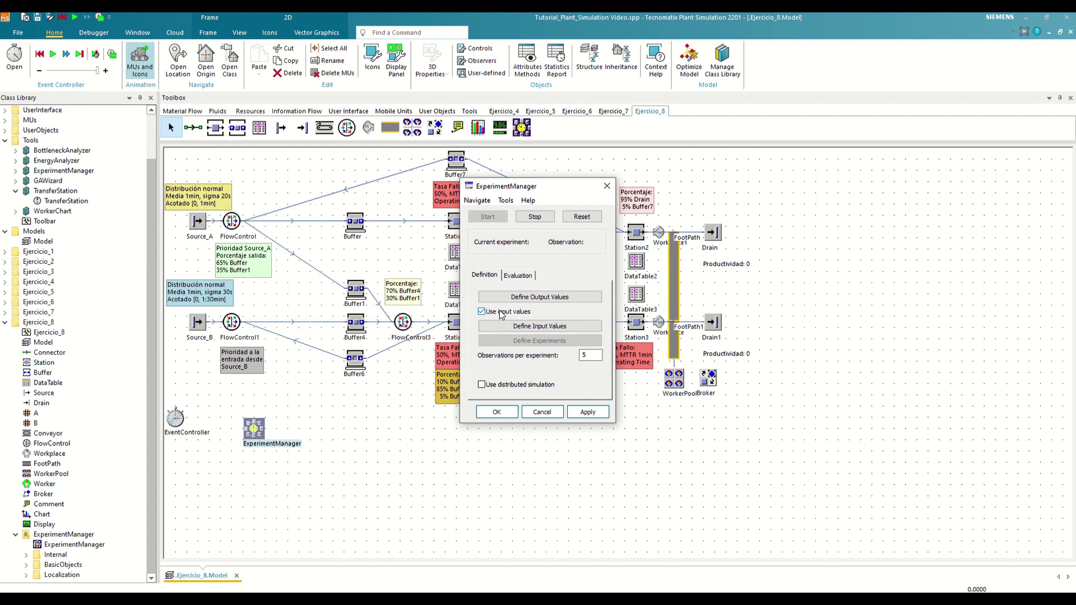
{"action": "left_click", "coordinate": [515, 327]}
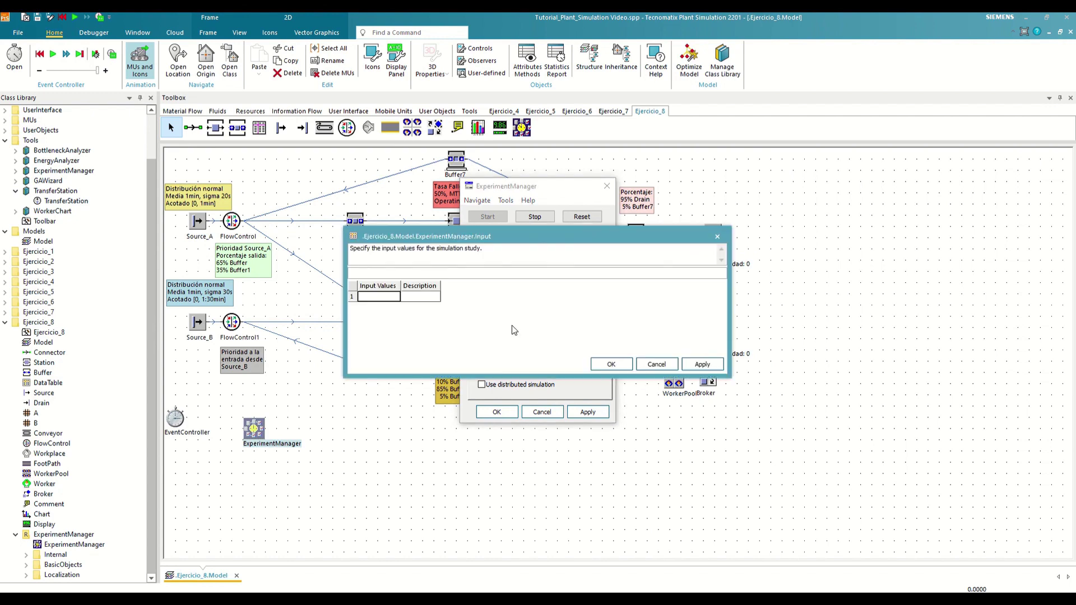
{"action": "left_click_drag", "start_coordinate": [401, 286], "coordinate": [487, 286]}
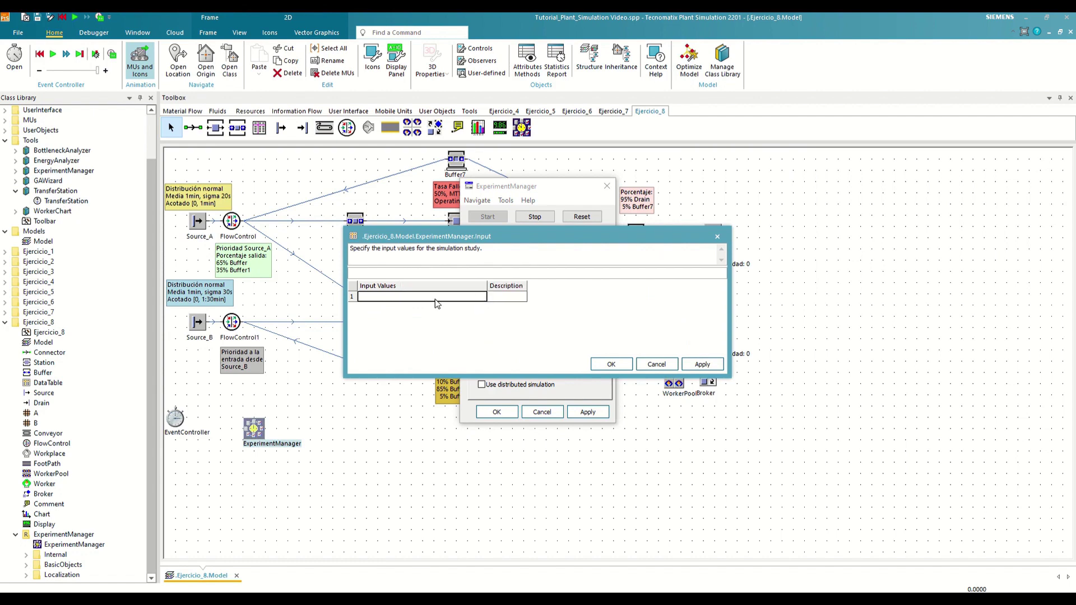
{"action": "type", "text": "Buffe"}
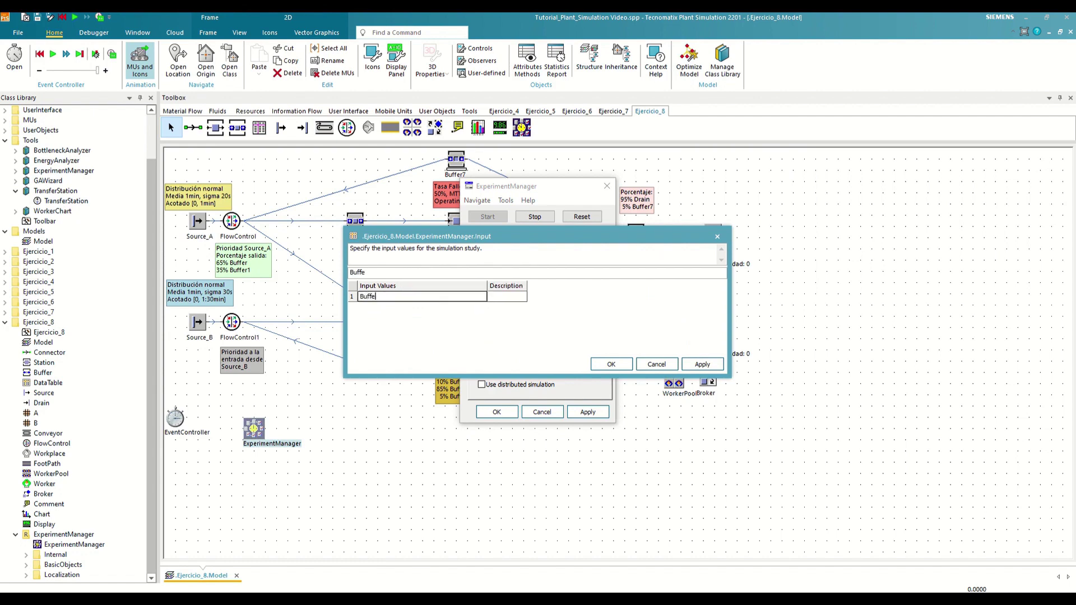
{"action": "type", "text": "r.Capacity"}
{"action": "key", "text": "Return"}
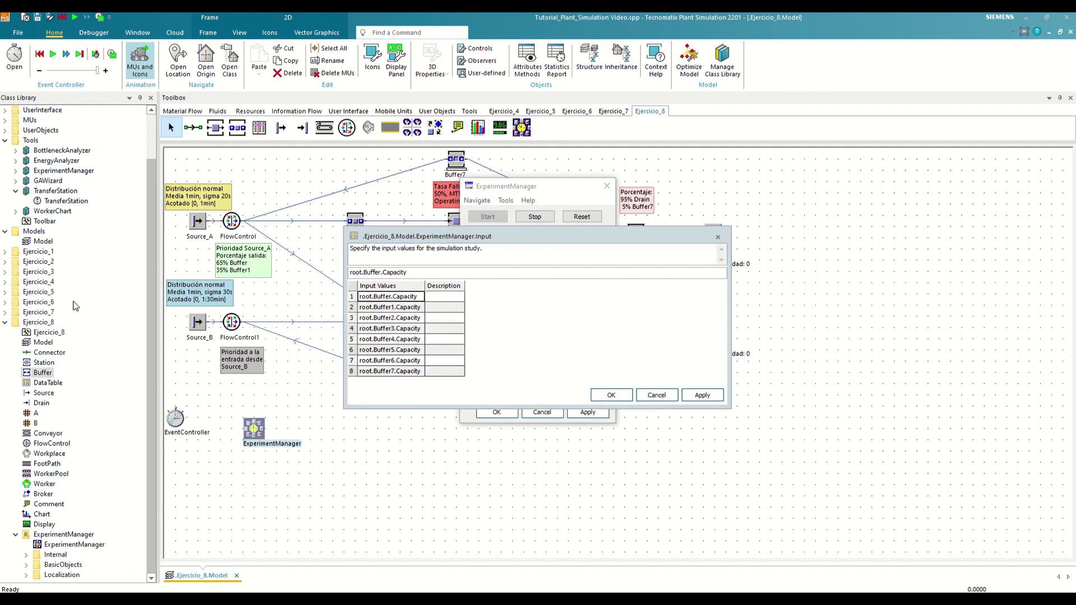
{"action": "left_click", "coordinate": [611, 395]}
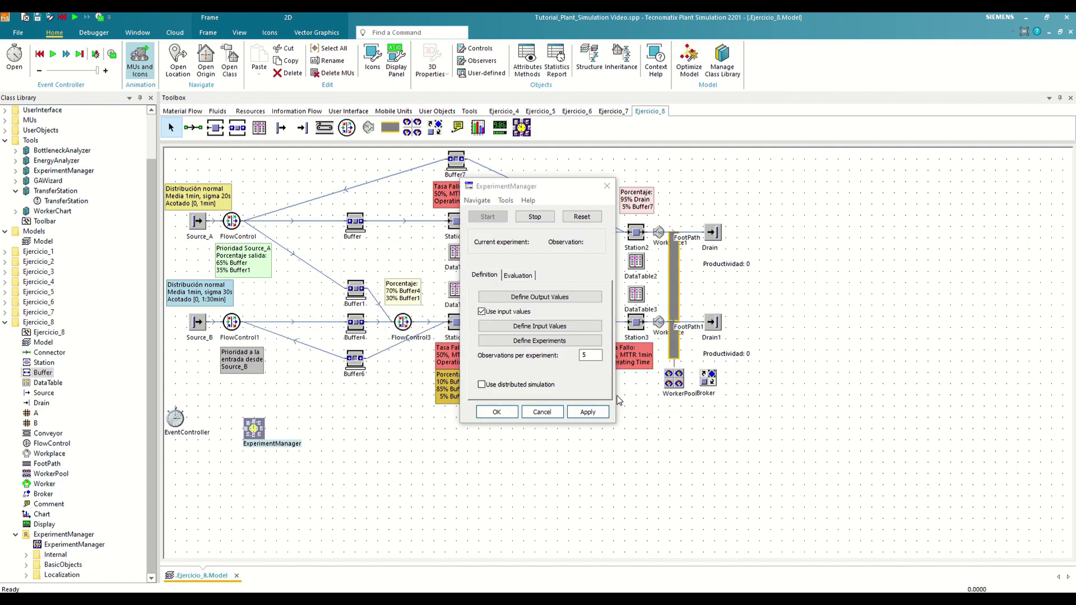
In the experiment table, activate experiment 1 and set all eight buffer capacities to 10.
{"action": "left_click", "coordinate": [538, 342]}
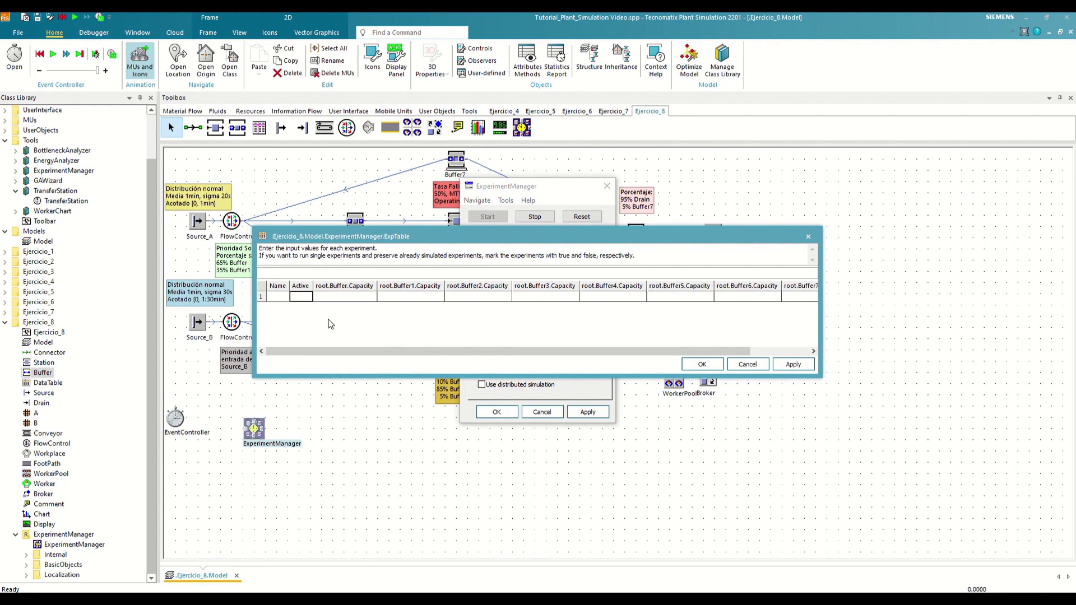
{"action": "double_click", "coordinate": [310, 300]}
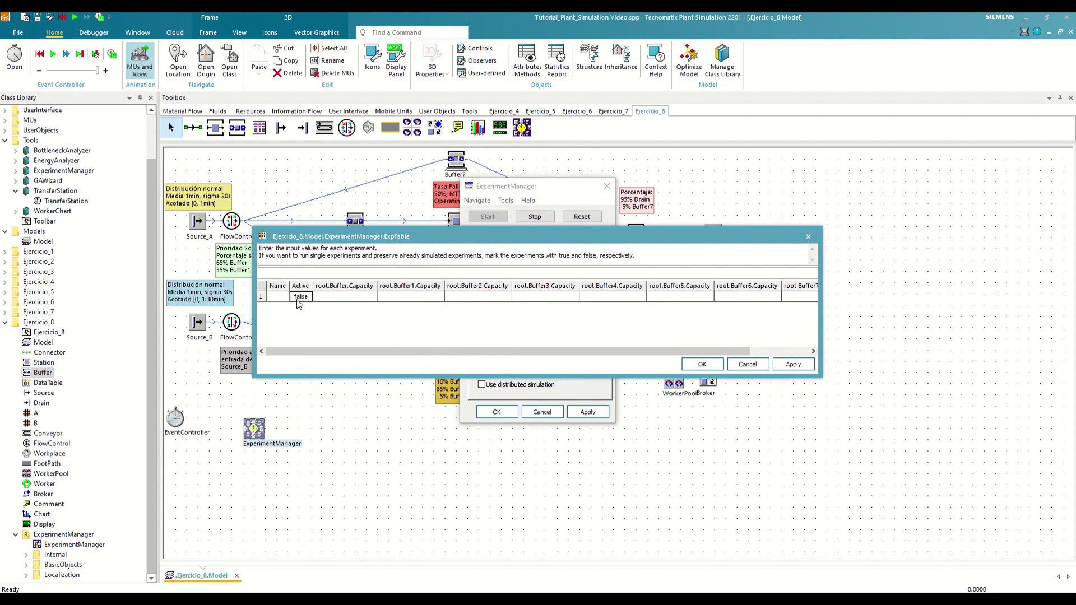
{"action": "left_click", "coordinate": [339, 297]}
{"action": "type", "text": "10"}
{"action": "key", "text": "Tab"}
{"action": "type", "text": "10"}
{"action": "key", "text": "Tab"}
{"action": "type", "text": "10"}
{"action": "key", "text": "Tab"}
{"action": "type", "text": "10"}
{"action": "key", "text": "Tab"}
{"action": "type", "text": "10"}
{"action": "key", "text": "Tab"}
{"action": "type", "text": "10"}
{"action": "key", "text": "Tab"}
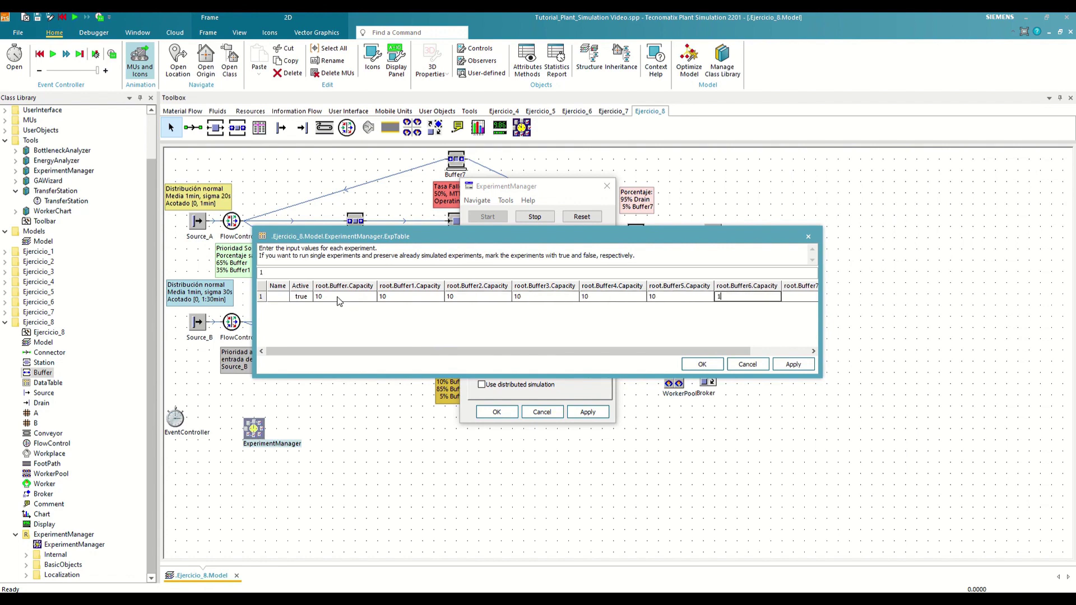
{"action": "type", "text": "10"}
{"action": "key", "text": "Tab"}
{"action": "type", "text": "10"}
{"action": "key", "text": "Return"}
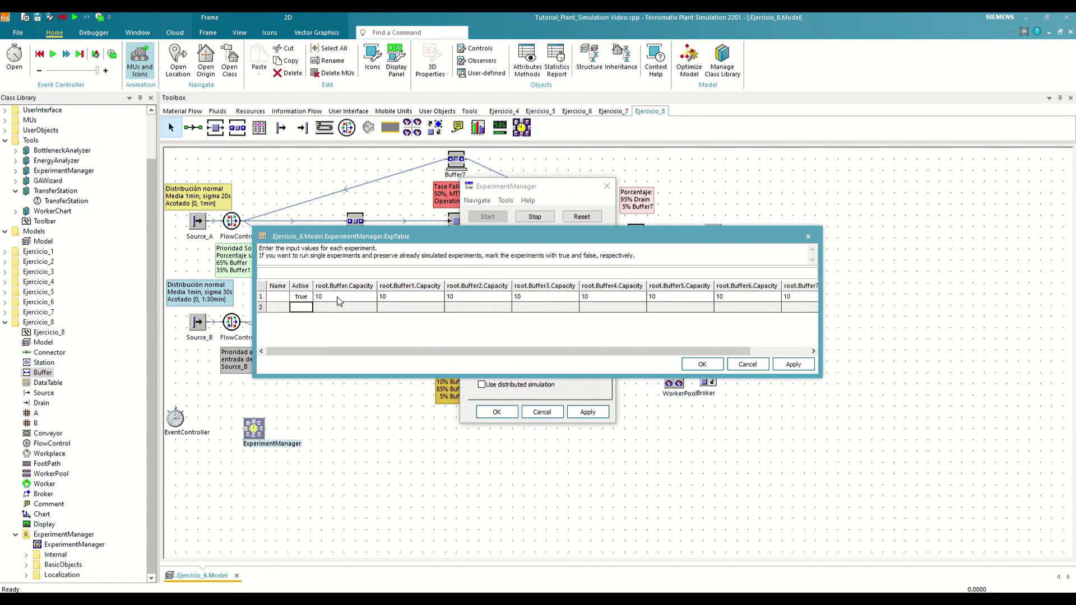
Activate experiment 2 and set every buffer capacity in it to 20.
{"action": "type", "text": "true"}
{"action": "left_click", "coordinate": [325, 312]}
{"action": "type", "text": "20"}
{"action": "key", "text": "Tab"}
{"action": "type", "text": "20"}
{"action": "key", "text": "Tab"}
{"action": "type", "text": "20"}
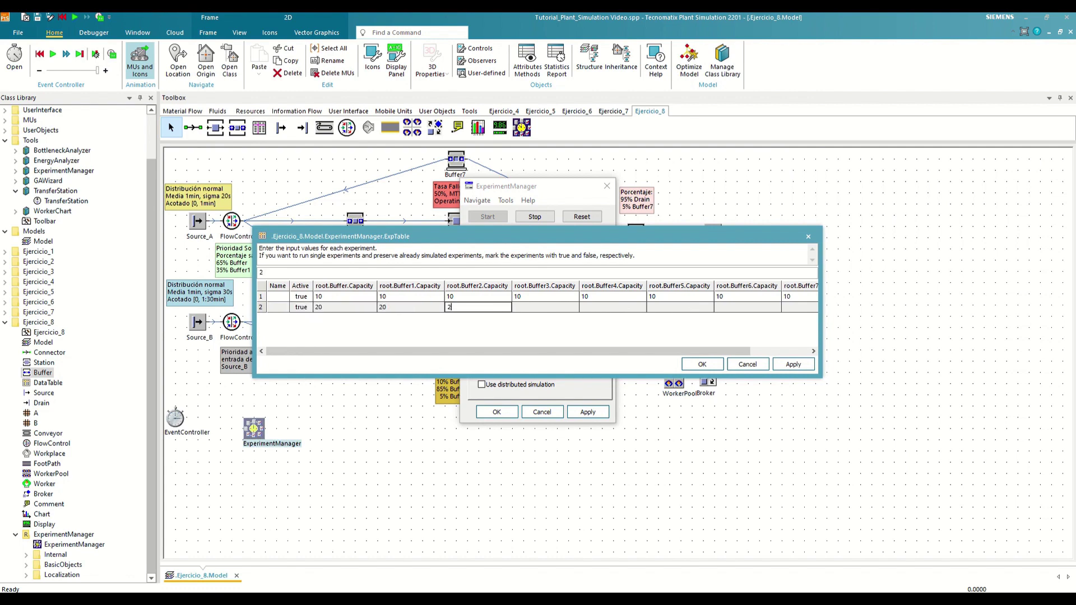
{"action": "key", "text": "Tab"}
{"action": "type", "text": "20"}
{"action": "key", "text": "Tab"}
{"action": "type", "text": "20"}
{"action": "key", "text": "Tab"}
{"action": "type", "text": "20"}
{"action": "key", "text": "Tab"}
{"action": "type", "text": "20"}
{"action": "key", "text": "Tab"}
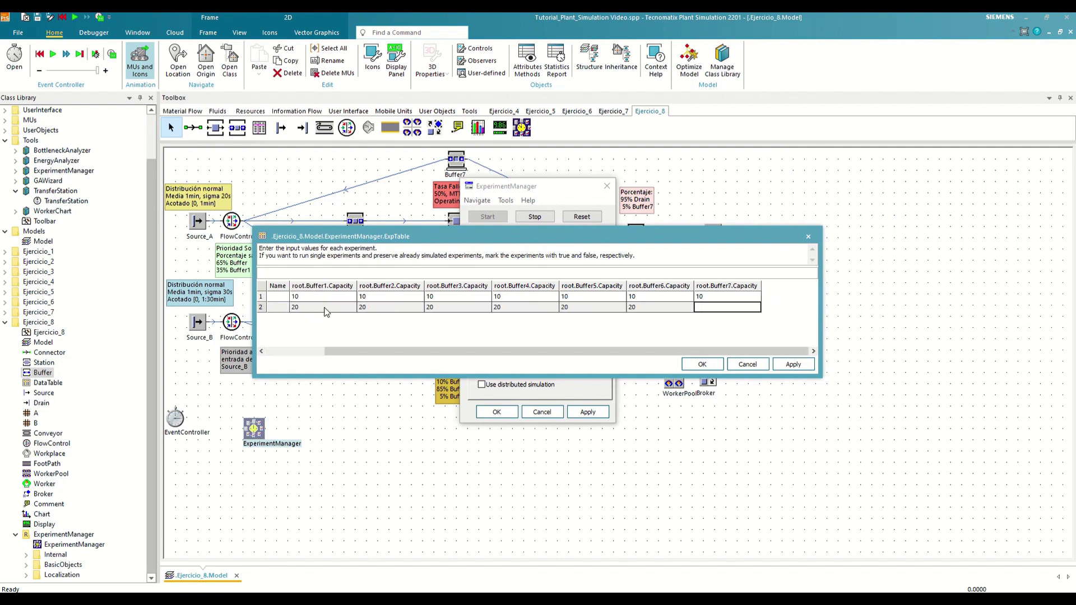
{"action": "type", "text": "20"}
Create a multi-level design giving every buffer capacity levels from 10 to 135 in steps of 25.
{"action": "left_click", "coordinate": [747, 364]}
{"action": "left_click", "coordinate": [505, 201]}
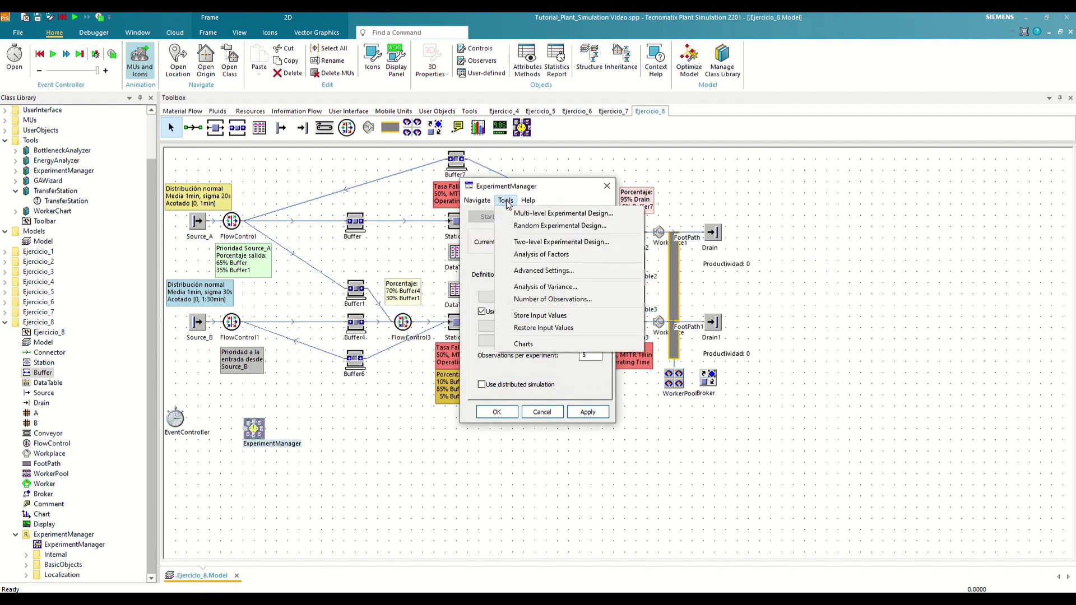
{"action": "left_click", "coordinate": [520, 216]}
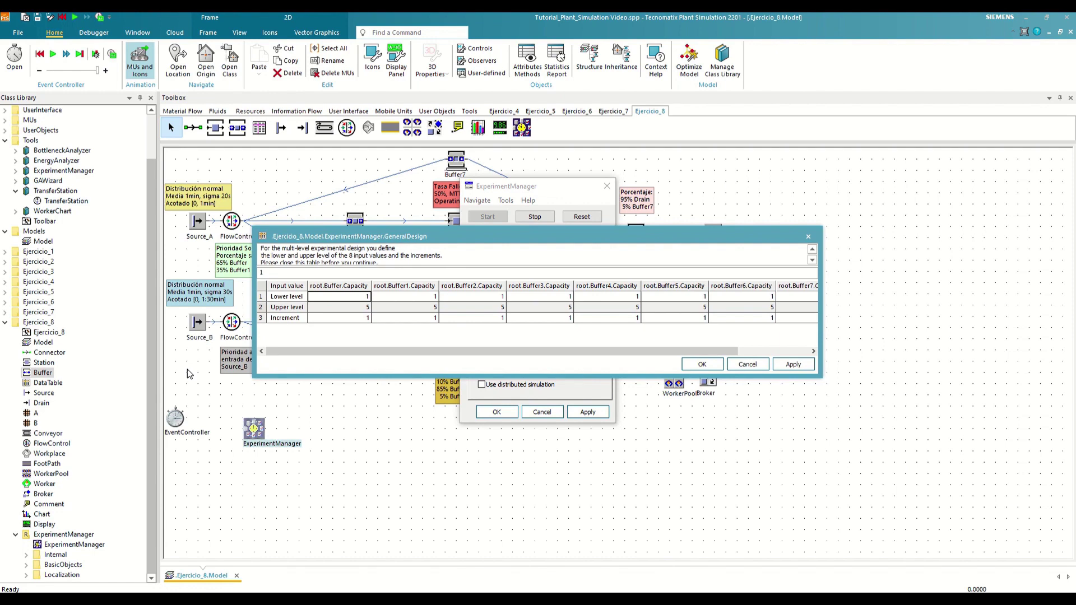
{"action": "type", "text": "10"}
{"action": "key", "text": "Return"}
{"action": "type", "text": "135"}
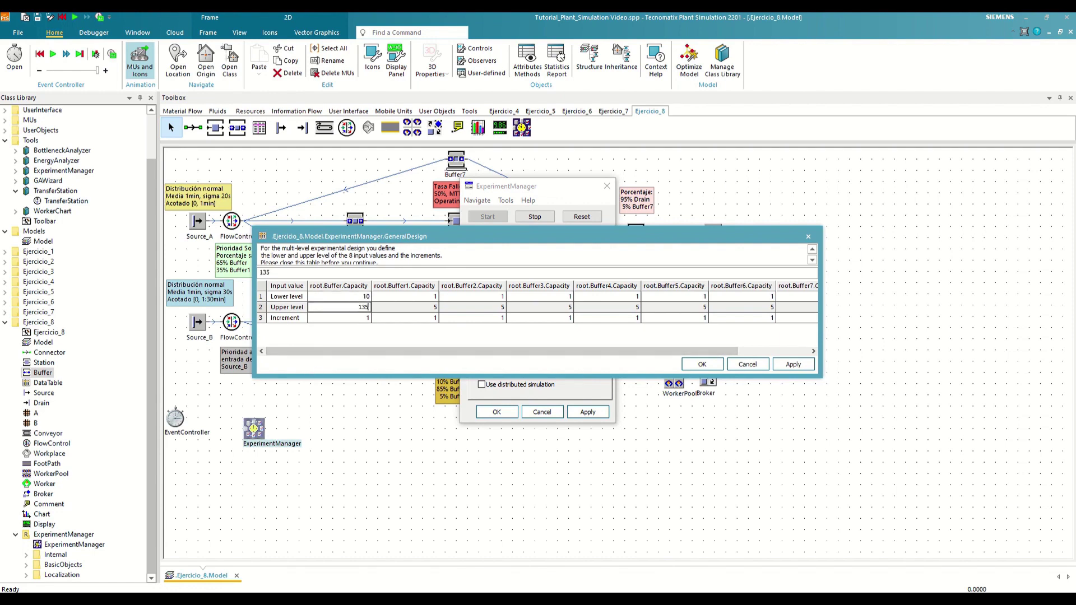
{"action": "key", "text": "Return"}
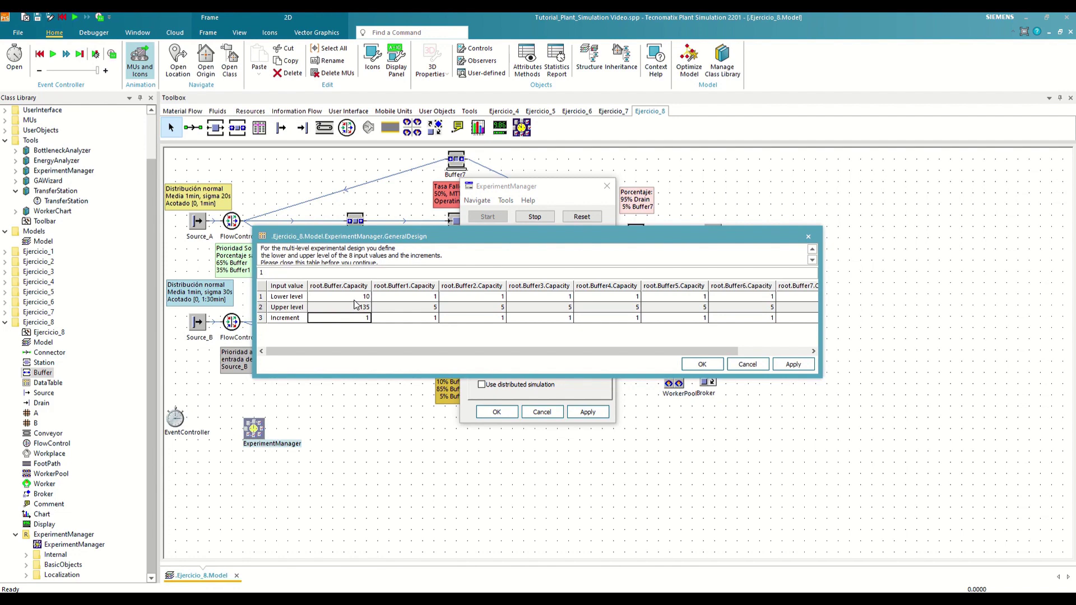
{"action": "type", "text": "25"}
{"action": "key", "text": "Return"}
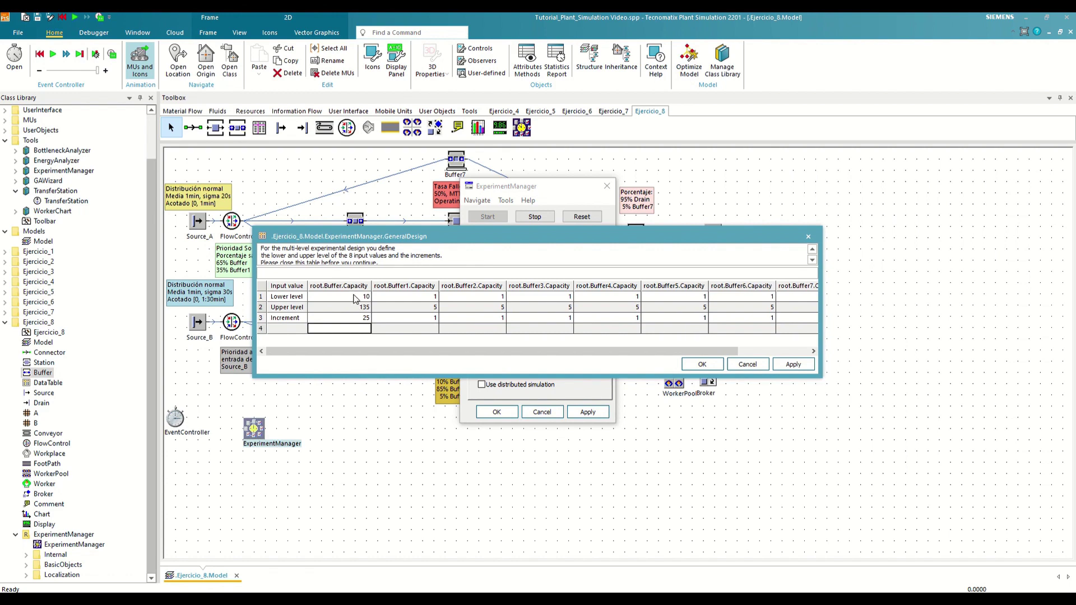
{"action": "left_click_drag", "start_coordinate": [355, 297], "coordinate": [356, 320]}
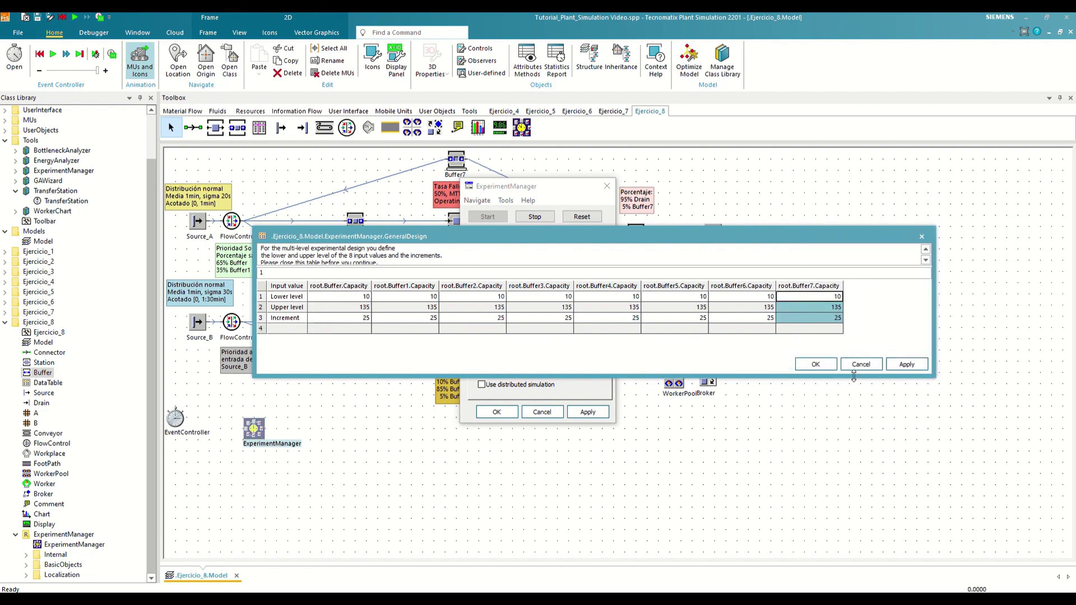
{"action": "left_click", "coordinate": [904, 365]}
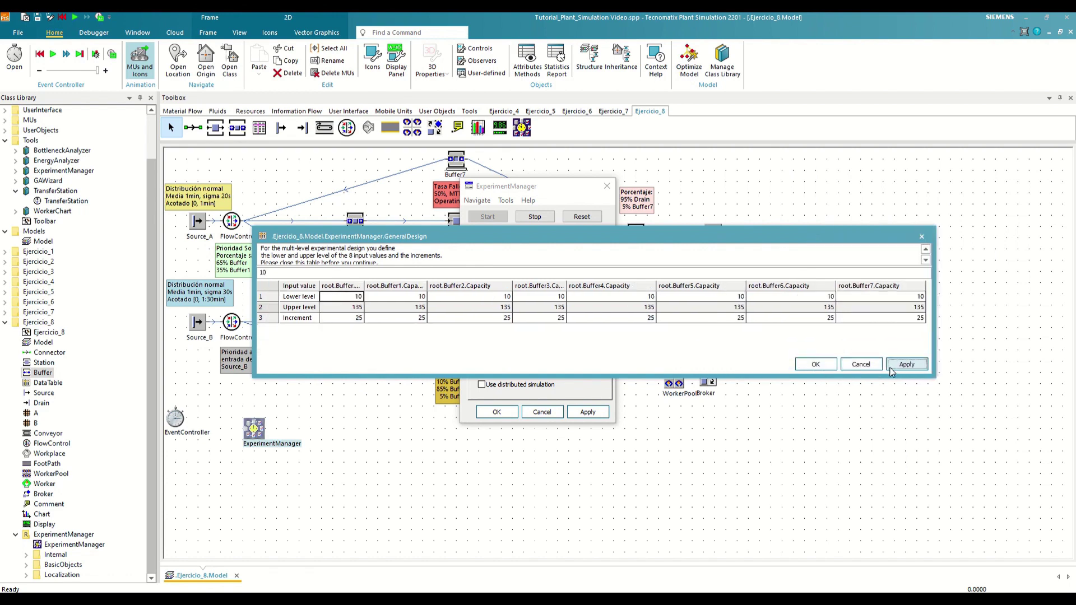
{"action": "left_click", "coordinate": [817, 365]}
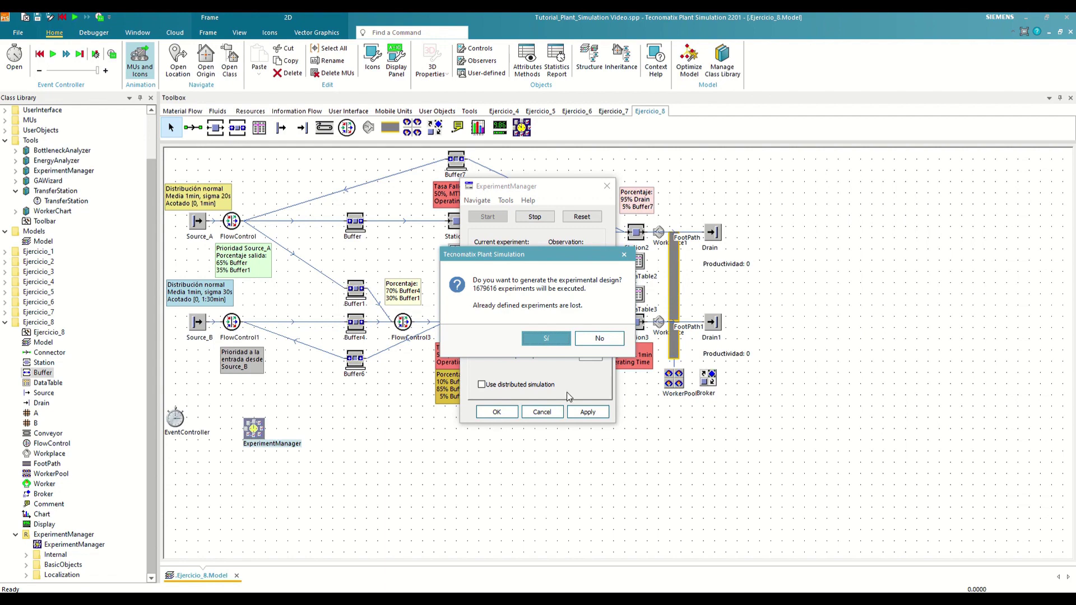
Decline generating the 1679616 experiments and close the ExperimentManager dialog.
{"action": "left_click", "coordinate": [600, 339]}
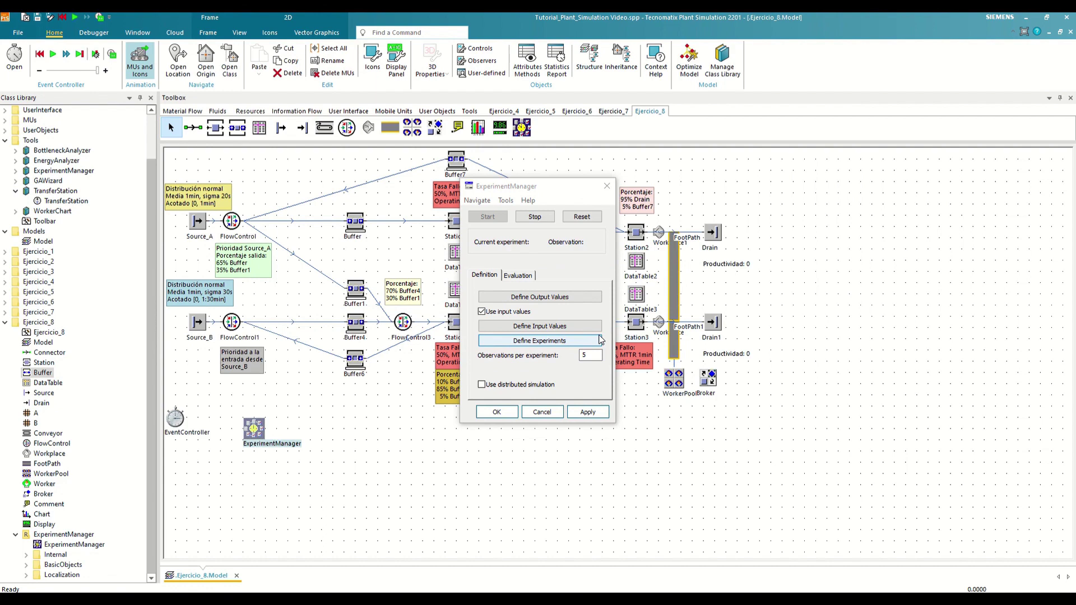
{"action": "left_click", "coordinate": [506, 413]}
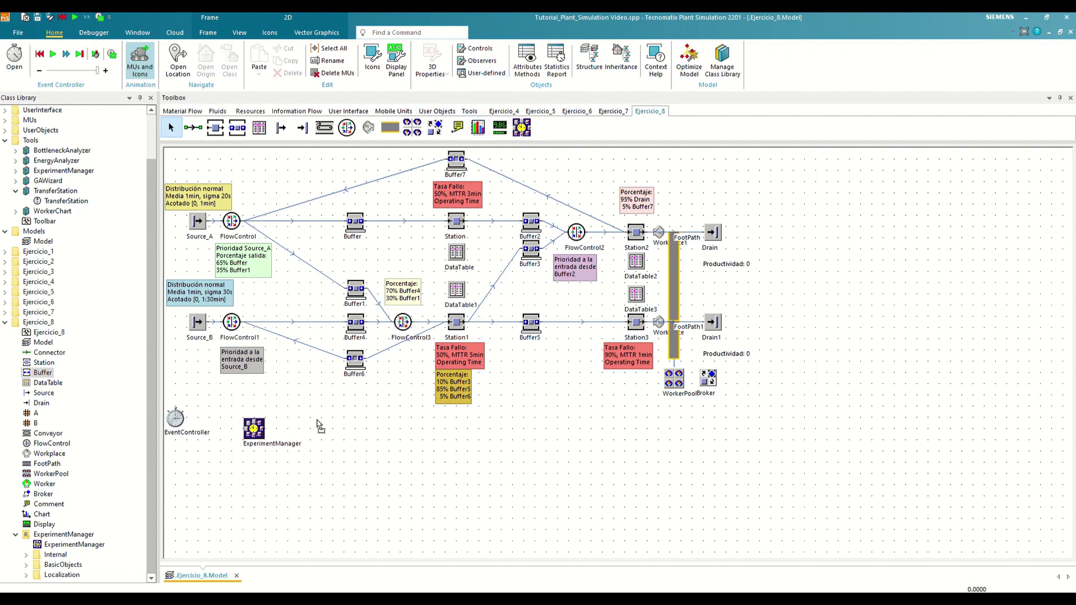
Add an Occupancy chart of the buffers and run the simulation to fill it.
{"action": "left_click", "coordinate": [319, 426]}
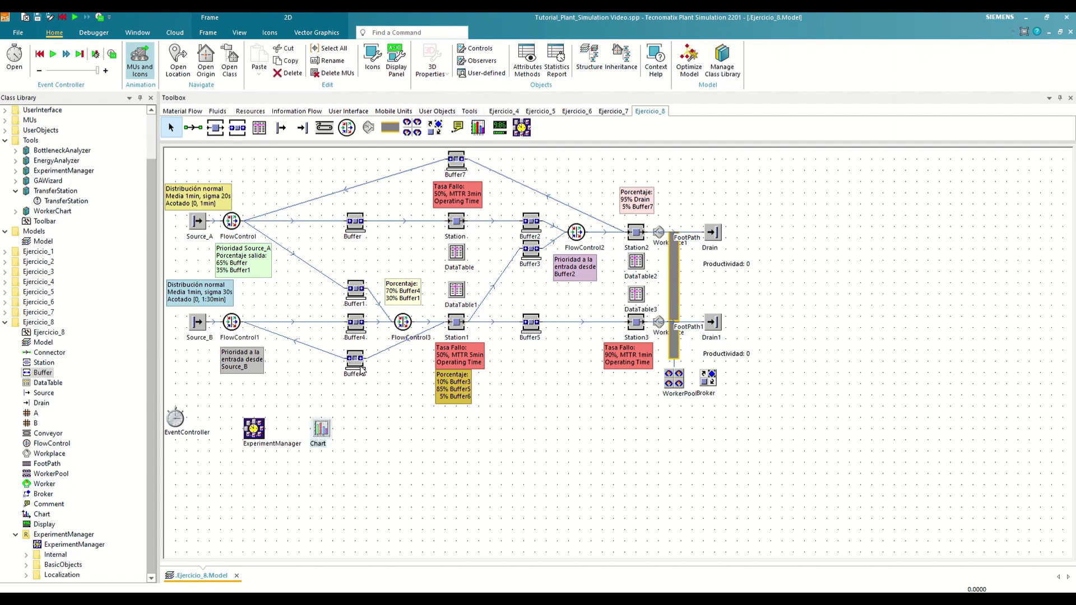
{"action": "left_click_drag", "start_coordinate": [362, 370], "coordinate": [324, 430]}
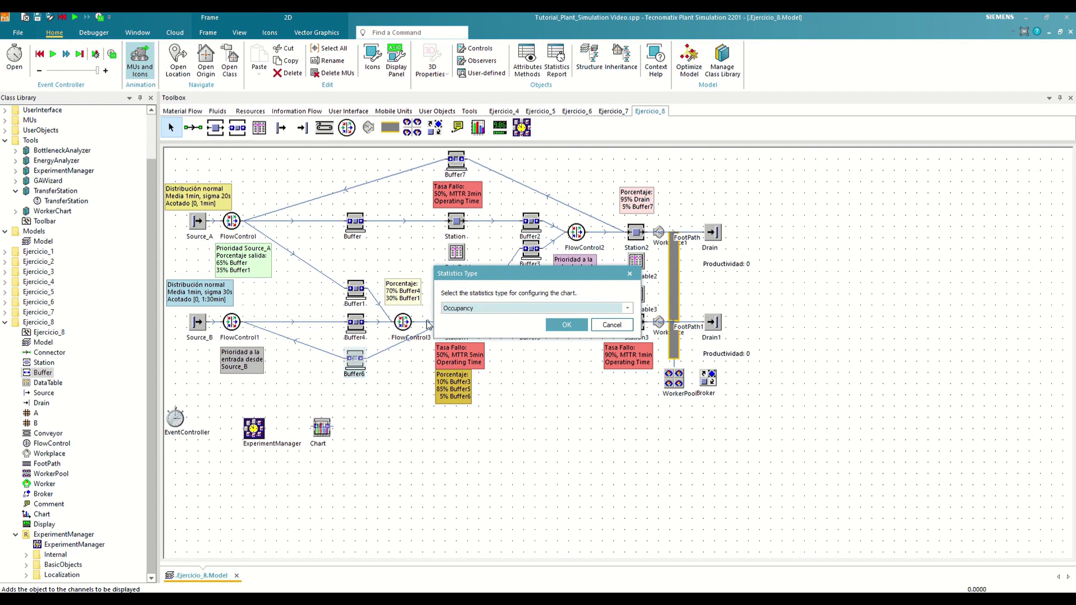
{"action": "left_click", "coordinate": [575, 326]}
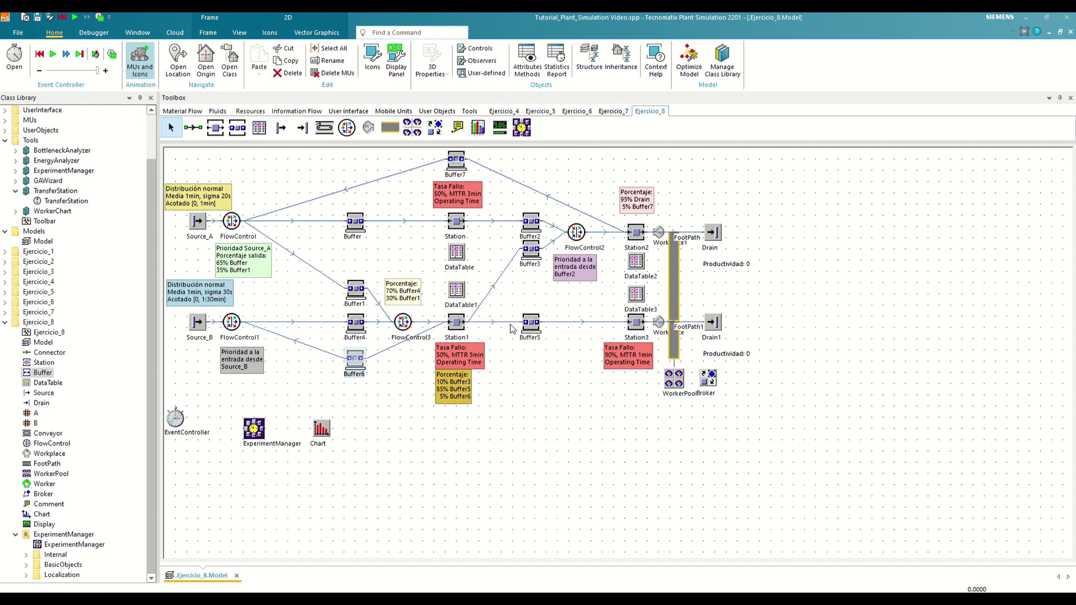
{"action": "right_click", "coordinate": [338, 508]}
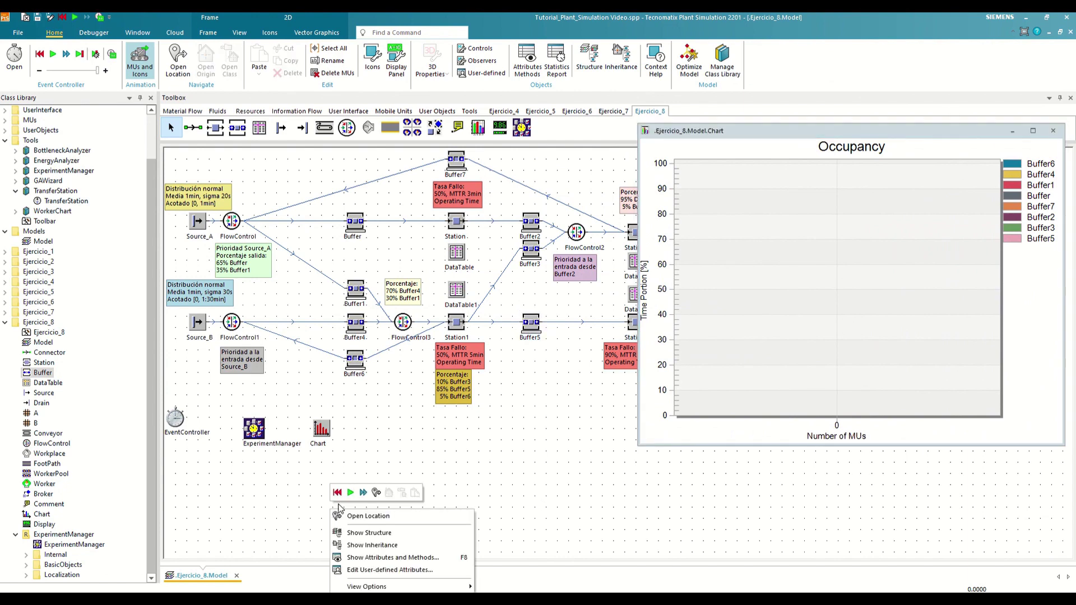
{"action": "left_click", "coordinate": [364, 492]}
{"action": "left_click", "coordinate": [254, 429]}
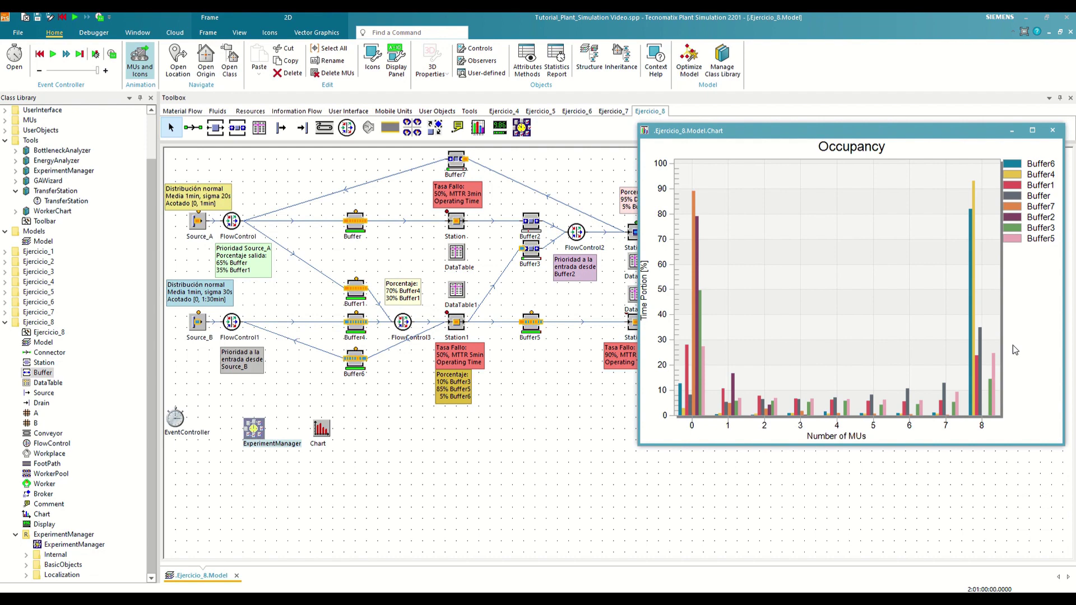
Reopen the ExperimentManager and review its buffer-capacity input values.
{"action": "double_click", "coordinate": [248, 431]}
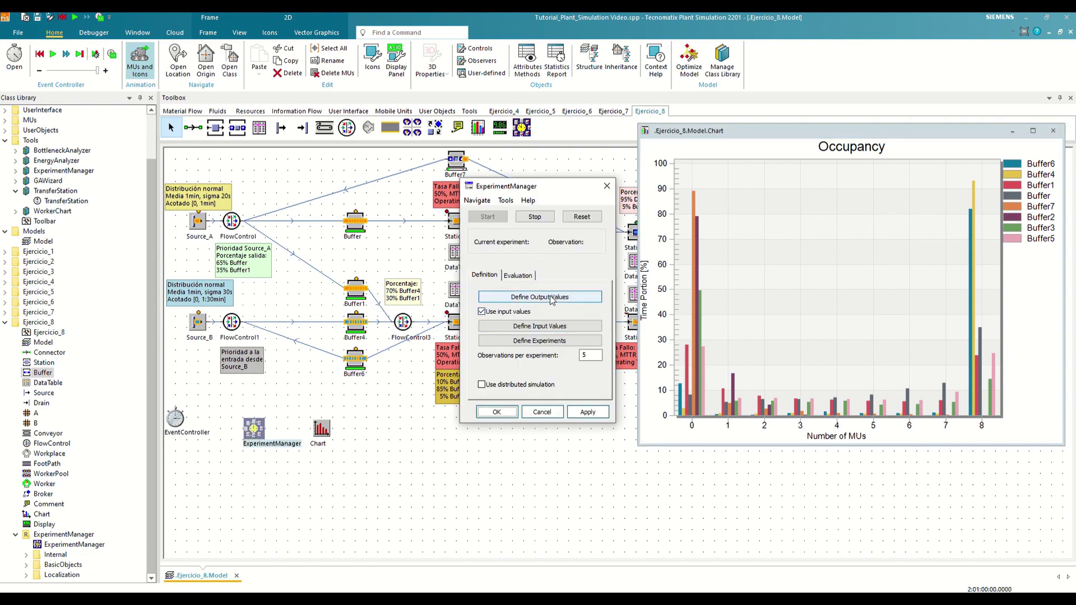
{"action": "left_click", "coordinate": [558, 331]}
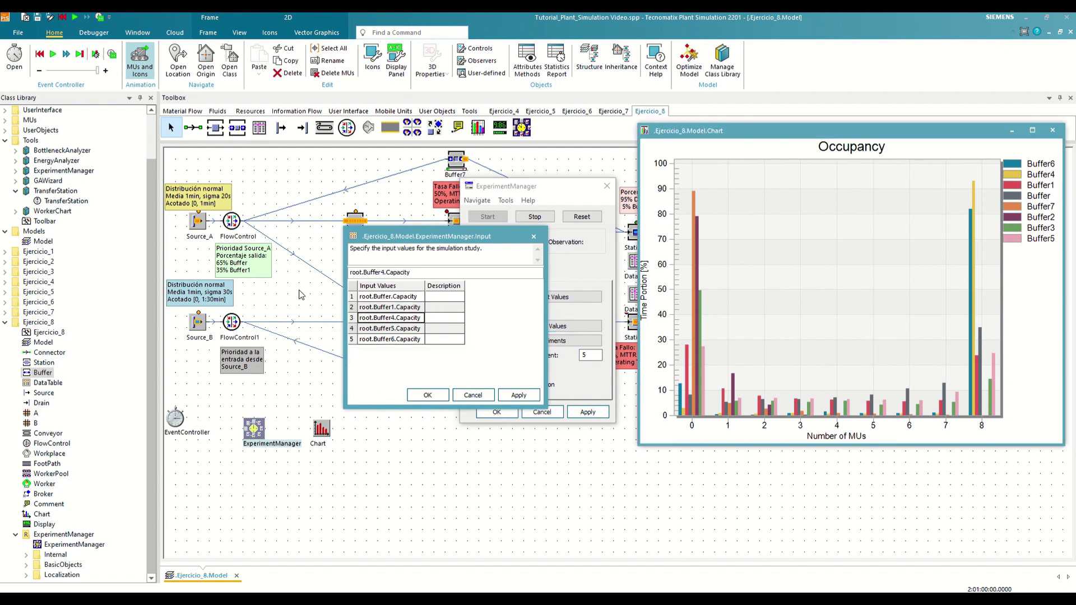
{"action": "left_click", "coordinate": [428, 396]}
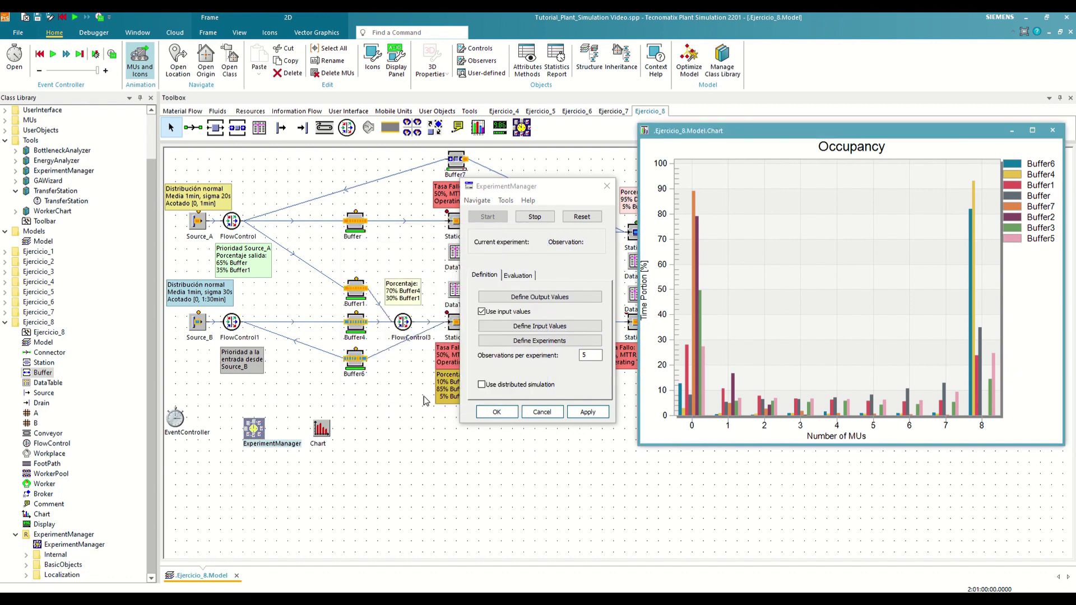
Build a new multi-level design with buffer capacities from 10 to 85 in steps of 25.
{"action": "left_click", "coordinate": [509, 200]}
{"action": "left_click", "coordinate": [517, 214]}
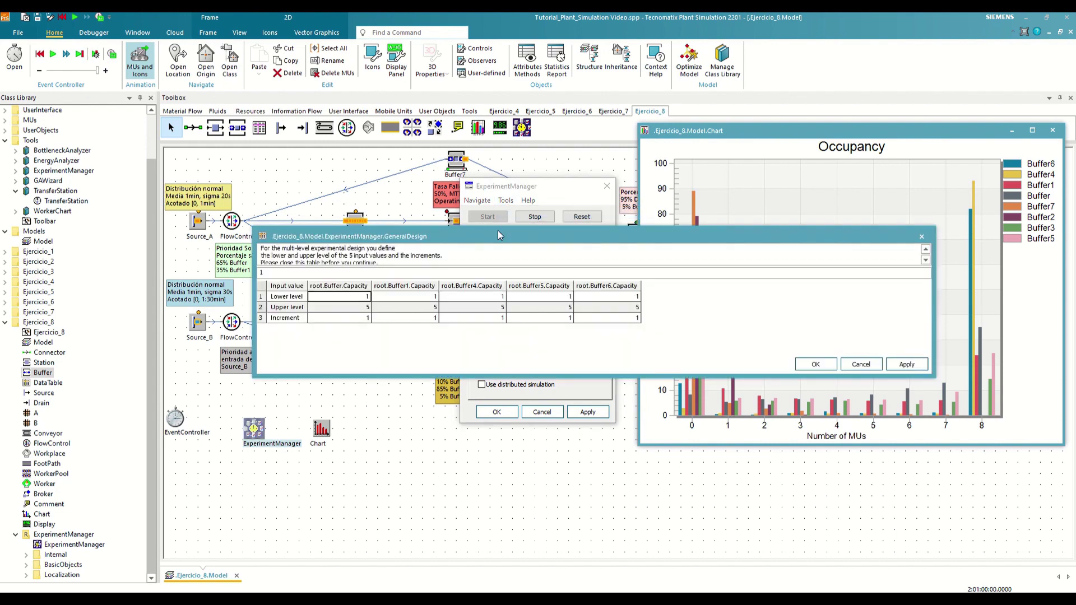
{"action": "left_click_drag", "start_coordinate": [498, 230], "coordinate": [484, 239]}
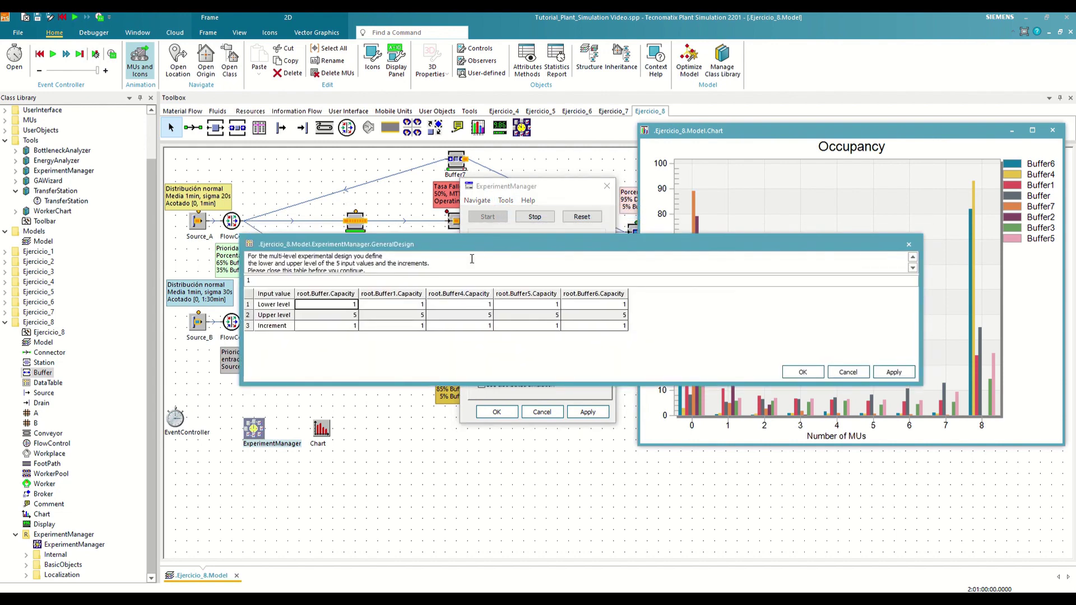
{"action": "type", "text": "0"}
{"action": "key", "text": "Return"}
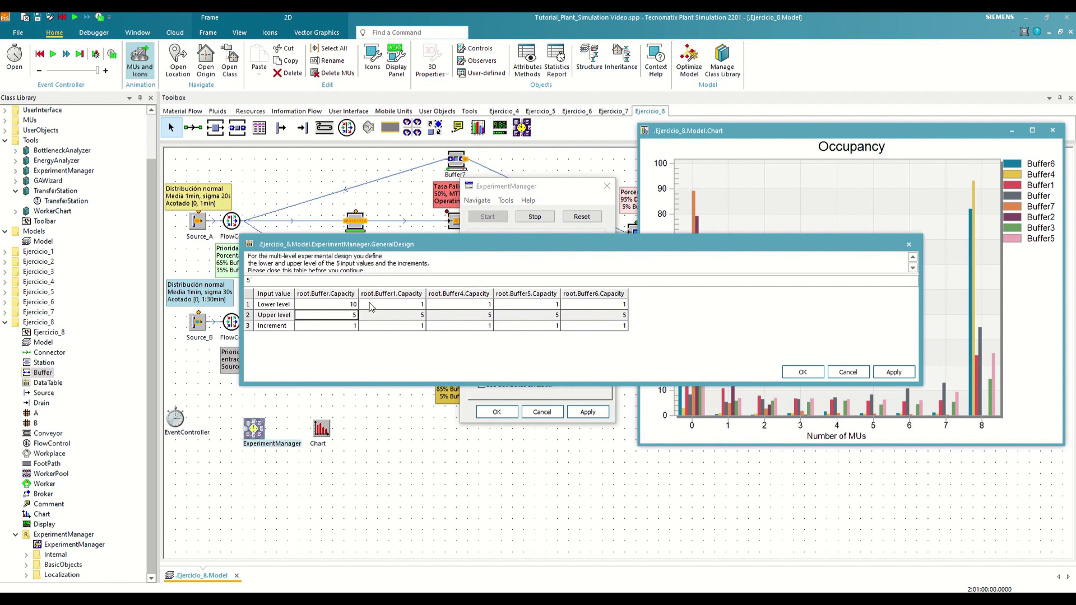
{"action": "type", "text": "85"}
{"action": "key", "text": "Return"}
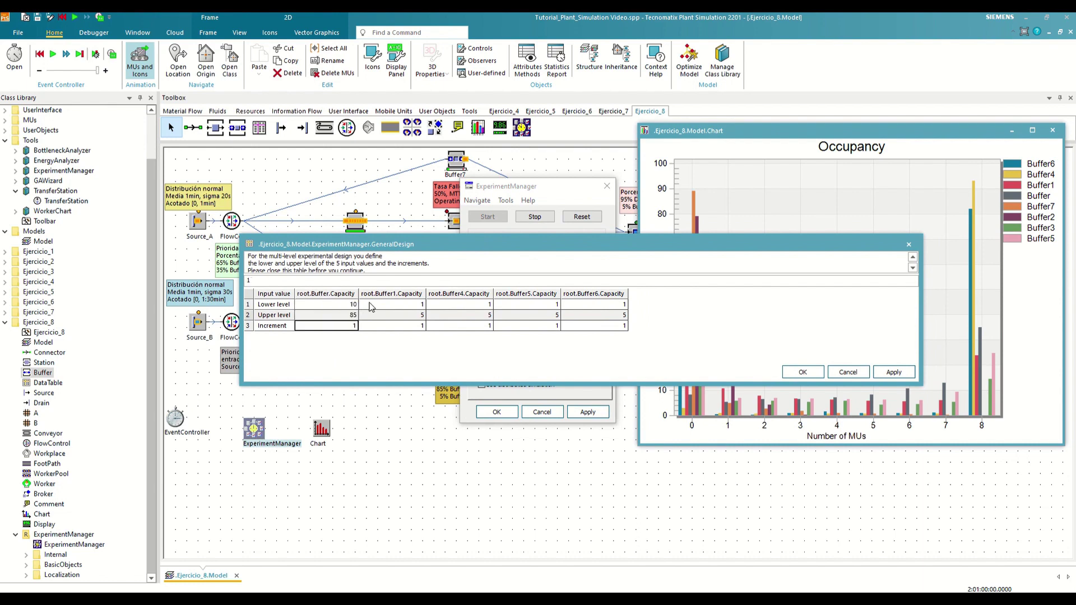
{"action": "type", "text": "25"}
{"action": "key", "text": "Return"}
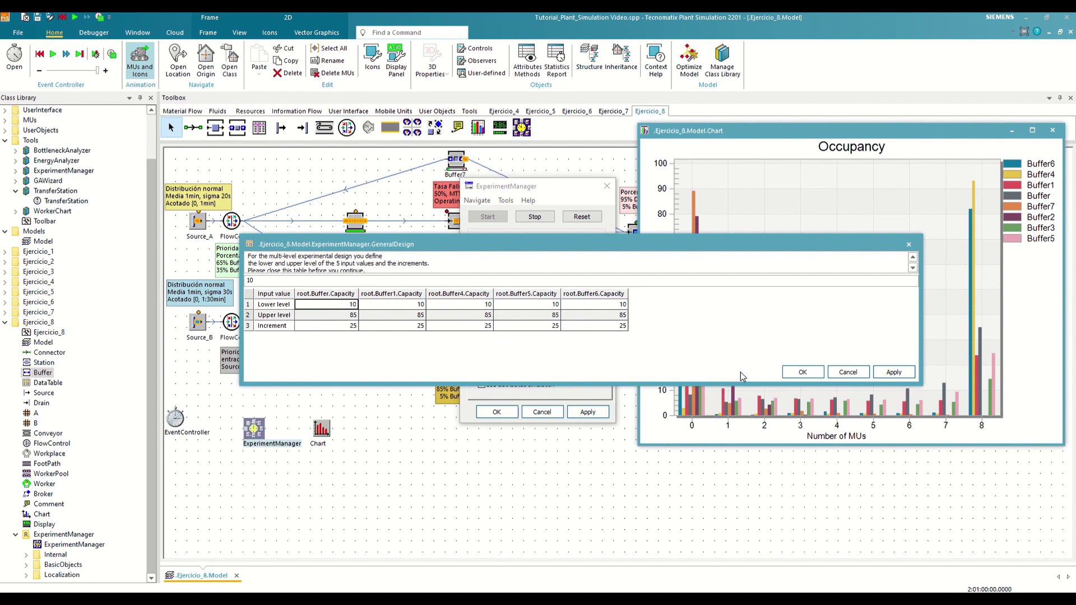
{"action": "left_click", "coordinate": [802, 373]}
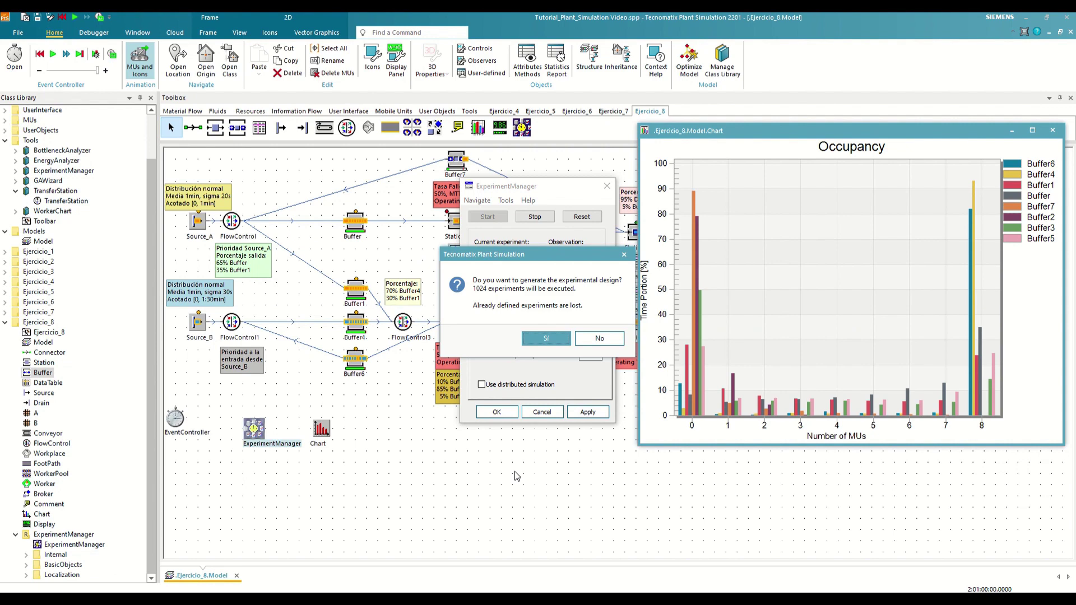
Generate the 1024 experiments, enlarge and scroll the experiment table, then close it.
{"action": "left_click", "coordinate": [548, 340]}
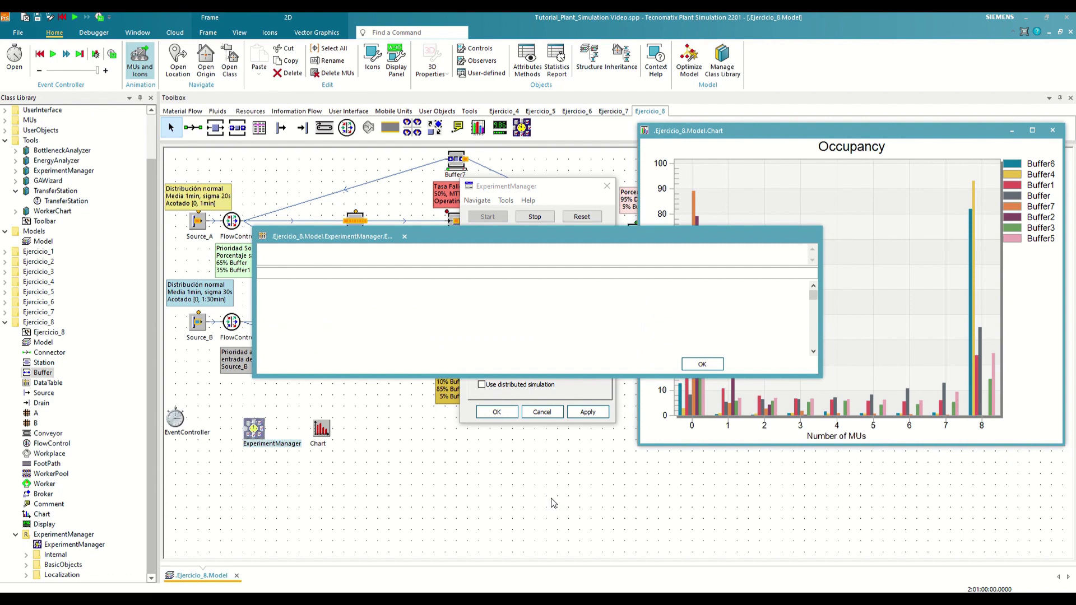
{"action": "left_click_drag", "start_coordinate": [642, 378], "coordinate": [644, 516]}
{"action": "left_click_drag", "start_coordinate": [516, 230], "coordinate": [530, 89]}
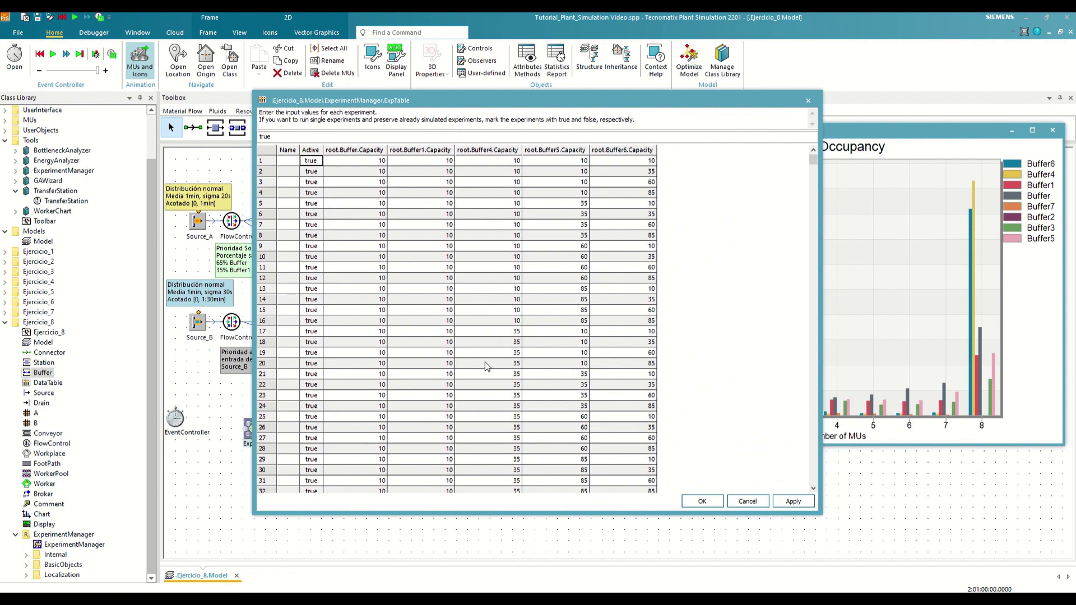
{"action": "scroll", "coordinate": [473, 363], "scroll_direction": "down", "scroll_amount": 20}
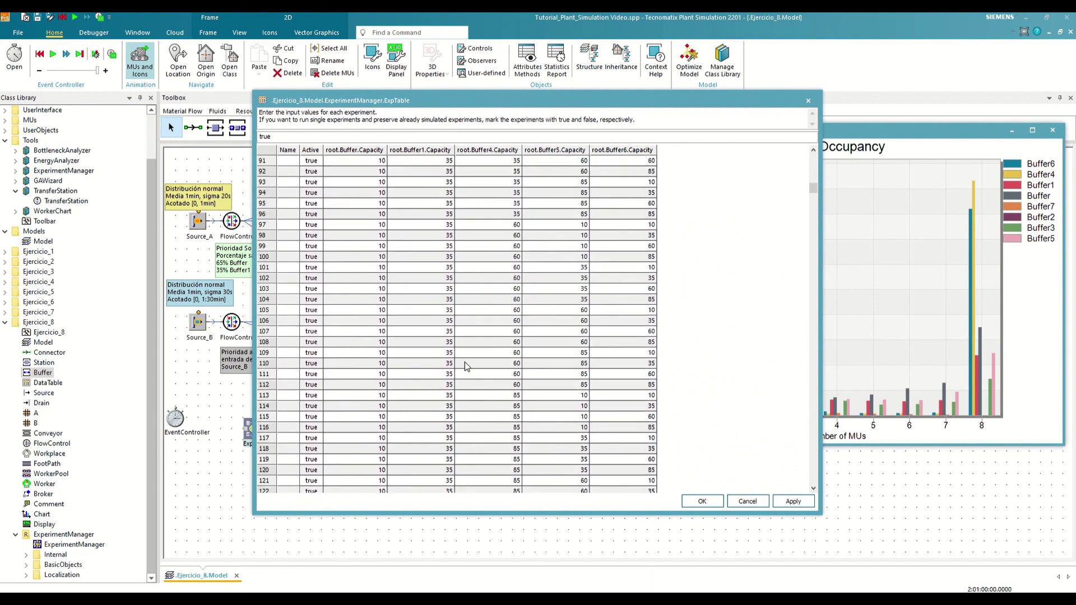
{"action": "scroll", "coordinate": [466, 365], "scroll_direction": "down", "scroll_amount": 20}
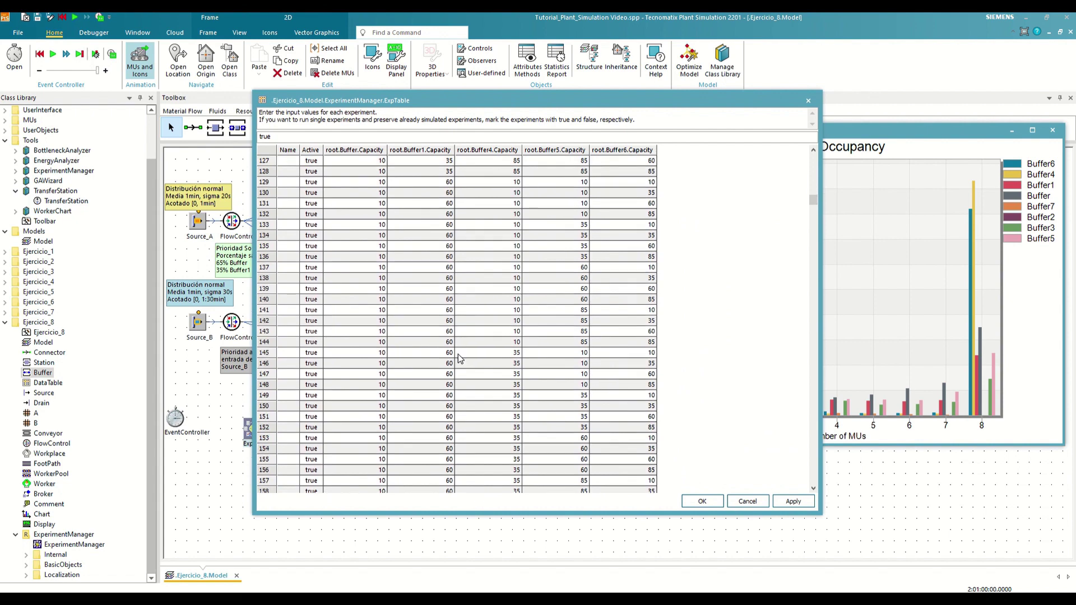
{"action": "left_click", "coordinate": [700, 501]}
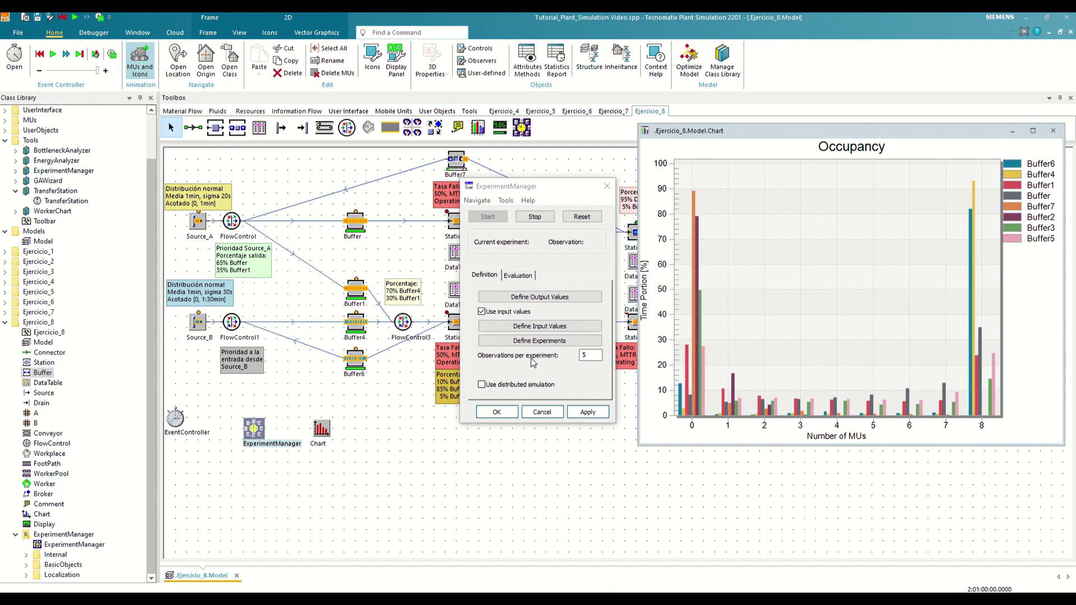
Change observations per experiment from 5 to 2 and apply the setting.
{"action": "double_click", "coordinate": [583, 355]}
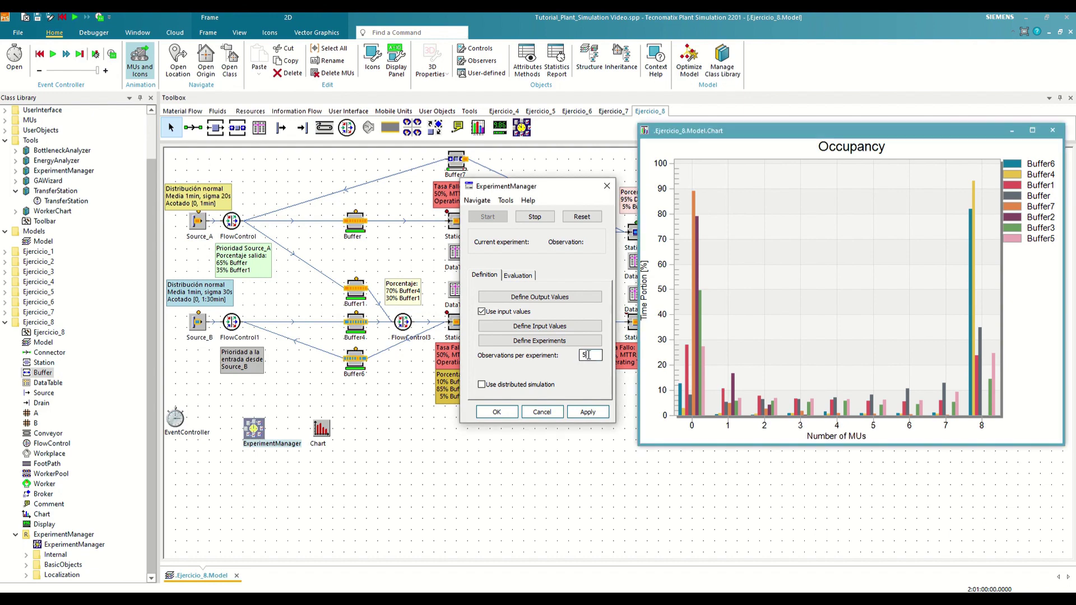
{"action": "type", "text": "2"}
{"action": "left_click", "coordinate": [589, 413]}
{"action": "left_click", "coordinate": [1052, 130]}
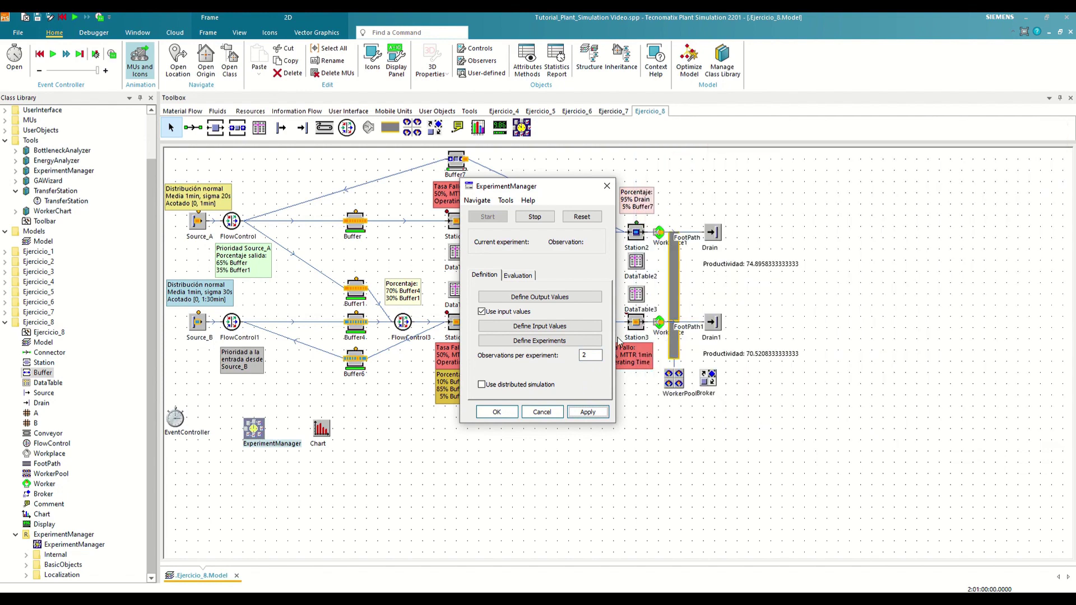
Reset the model and run all 1024 experiments until the run completes.
{"action": "left_click", "coordinate": [572, 218]}
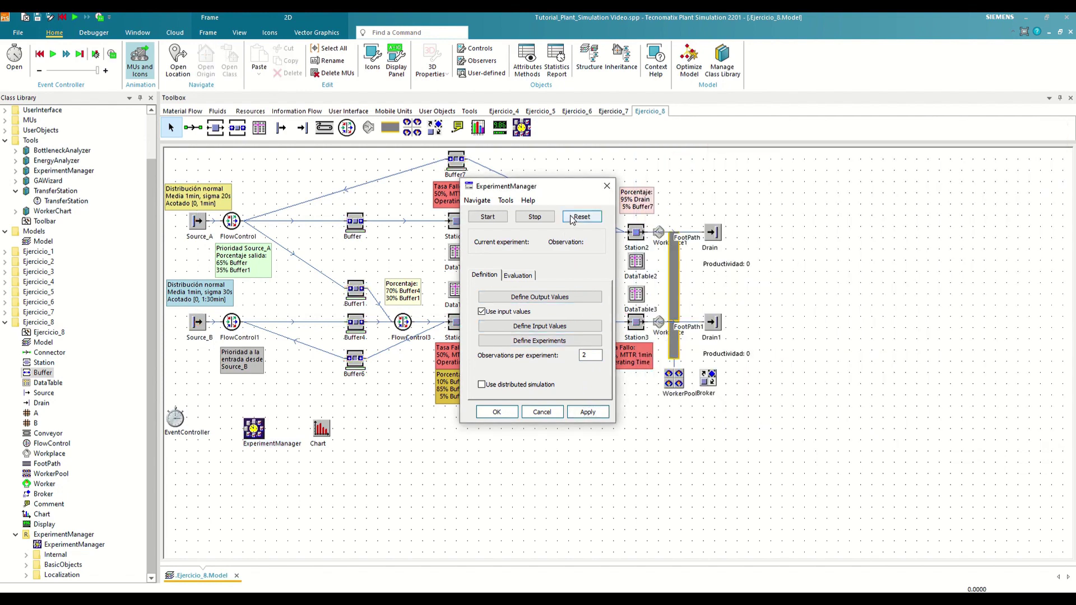
{"action": "left_click", "coordinate": [488, 218]}
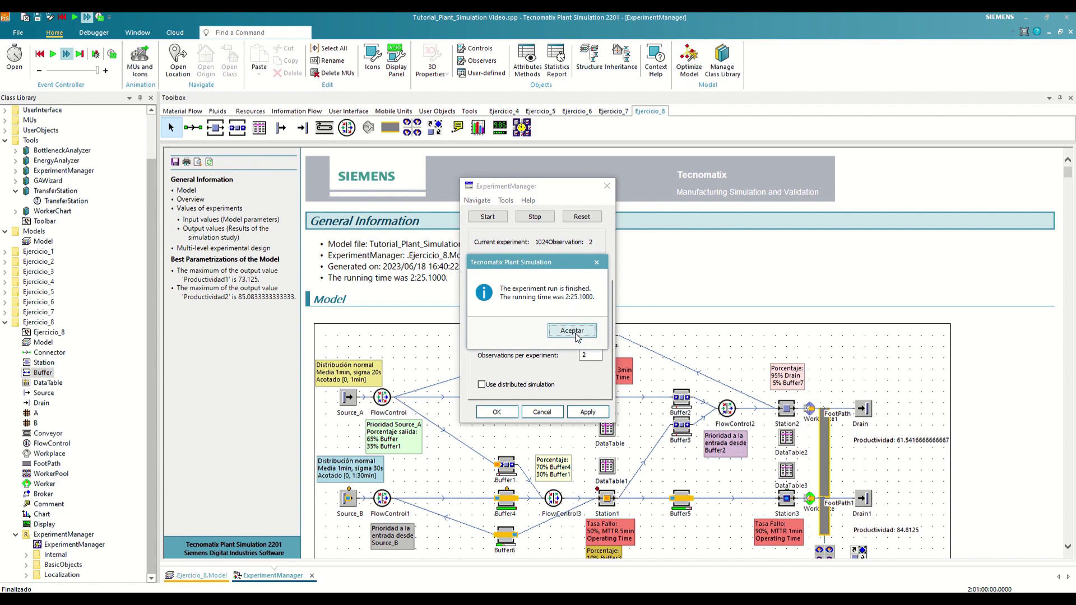
Acknowledge the finished run and scroll the report to the best parametrizations (73.125, 85.083).
{"action": "left_click", "coordinate": [572, 331]}
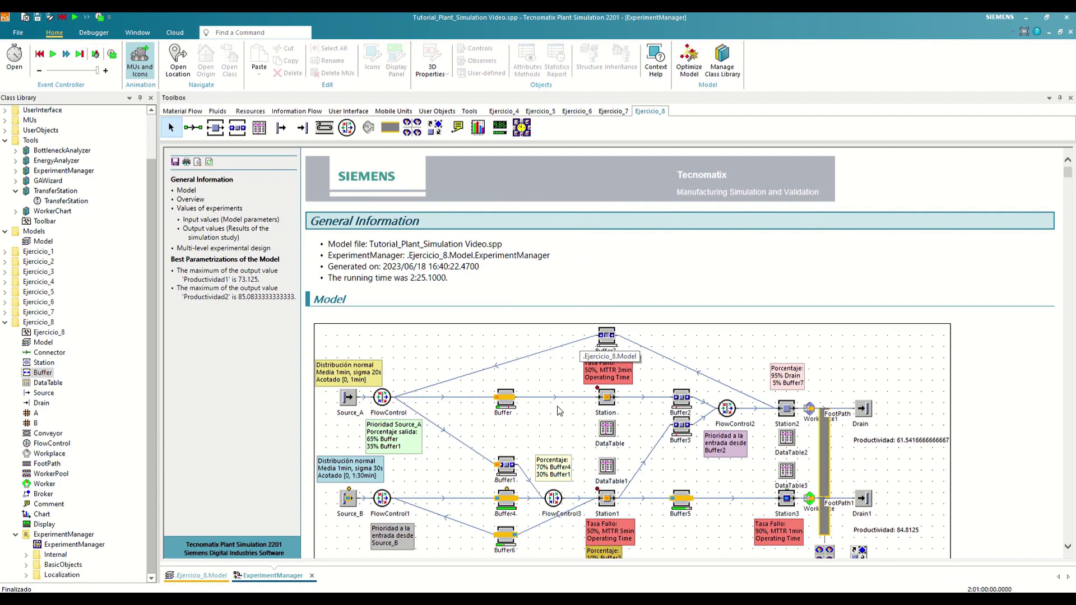
{"action": "scroll", "coordinate": [558, 411], "scroll_direction": "down", "scroll_amount": 20}
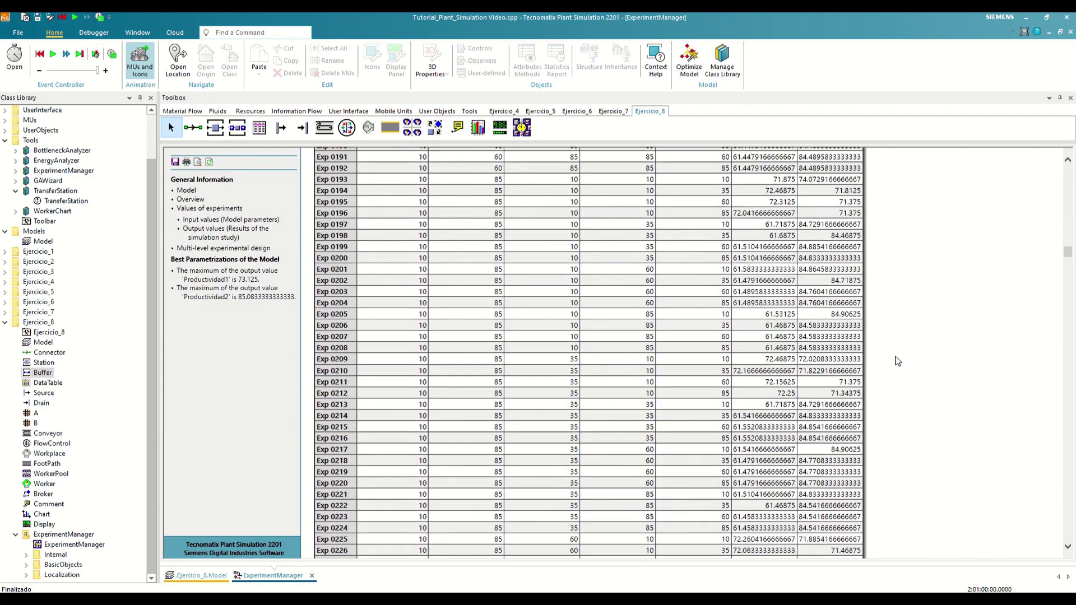
{"action": "scroll", "coordinate": [956, 337], "scroll_direction": "down", "scroll_amount": 10}
{"action": "left_click_drag", "start_coordinate": [1068, 268], "coordinate": [1038, 547]}
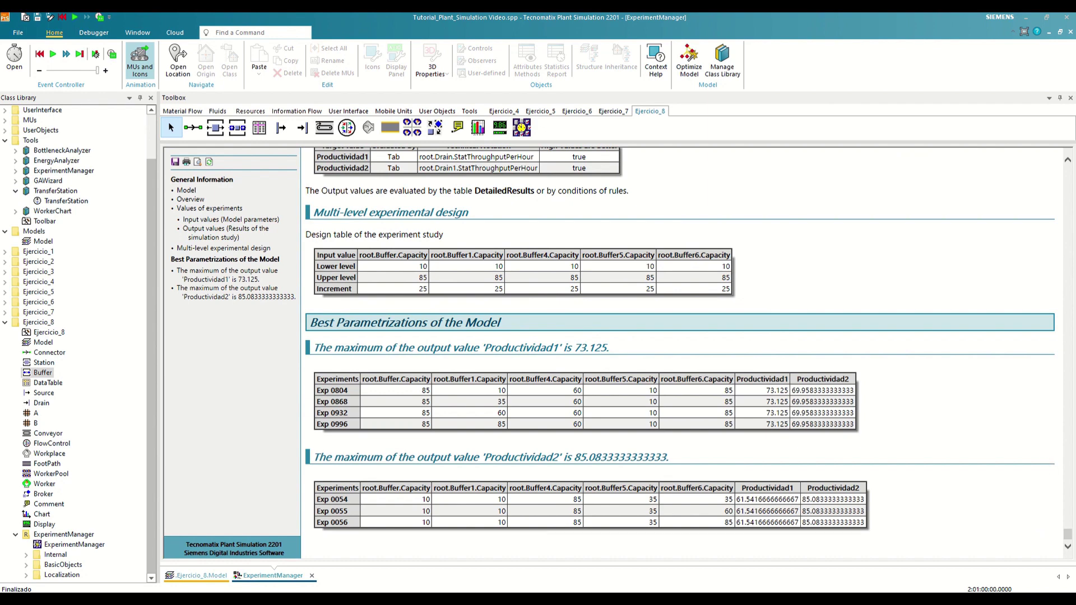
Review the ExperimentManager's detailed results table from its Evaluation options.
{"action": "left_click", "coordinate": [211, 577]}
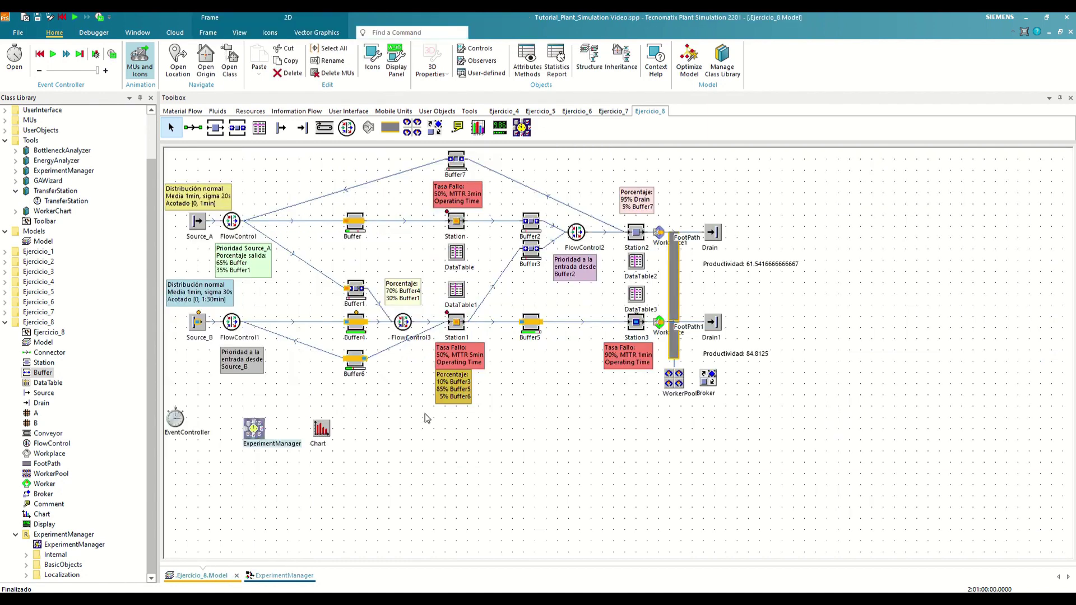
{"action": "double_click", "coordinate": [264, 433]}
{"action": "left_click", "coordinate": [520, 275]}
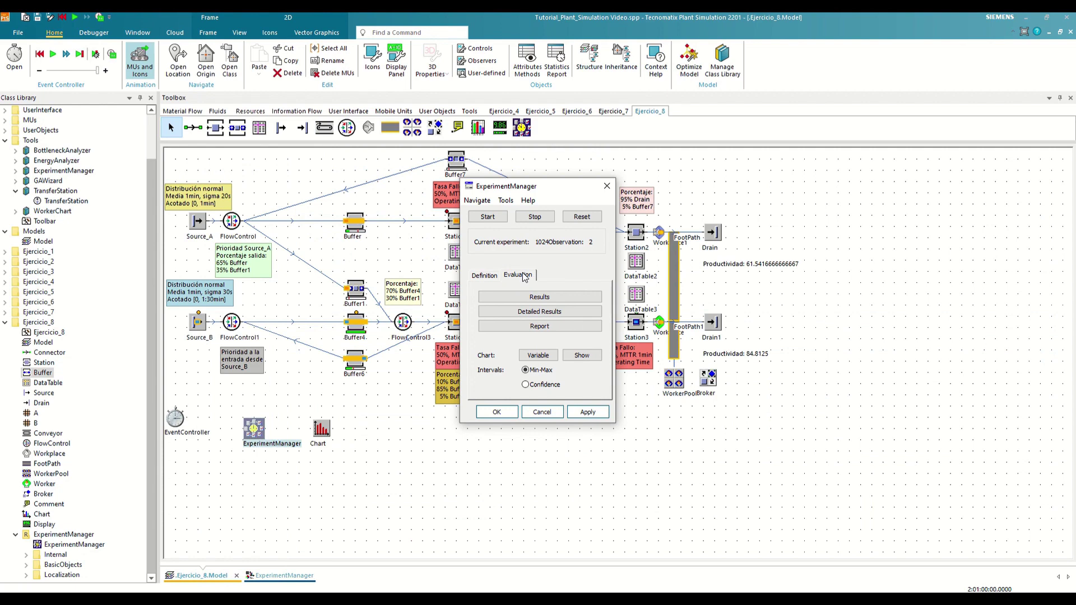
{"action": "left_click", "coordinate": [540, 312]}
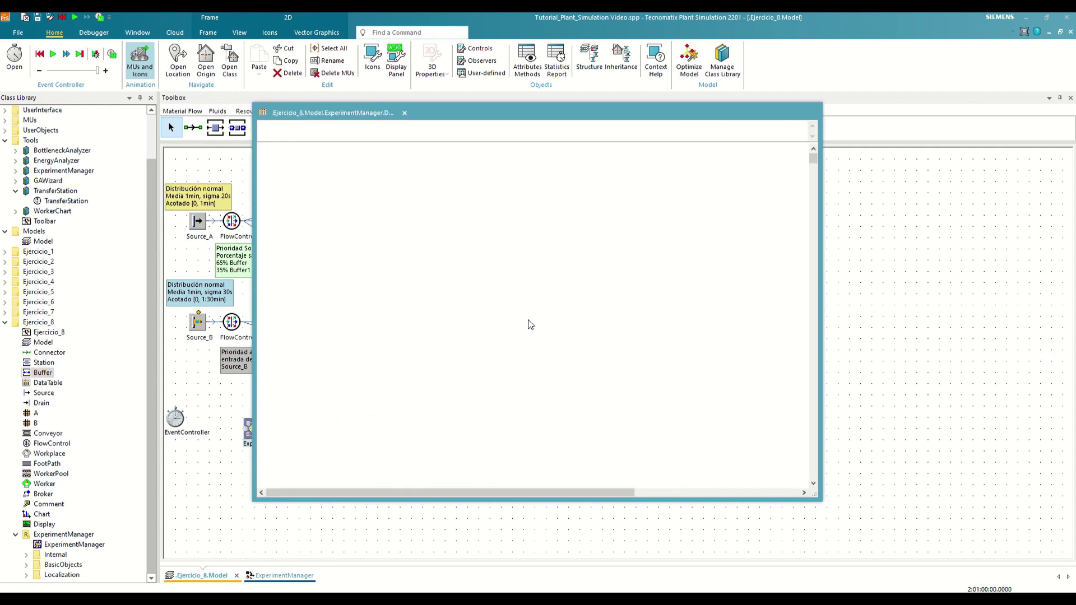
{"action": "scroll", "coordinate": [532, 313], "scroll_direction": "down", "scroll_amount": 5}
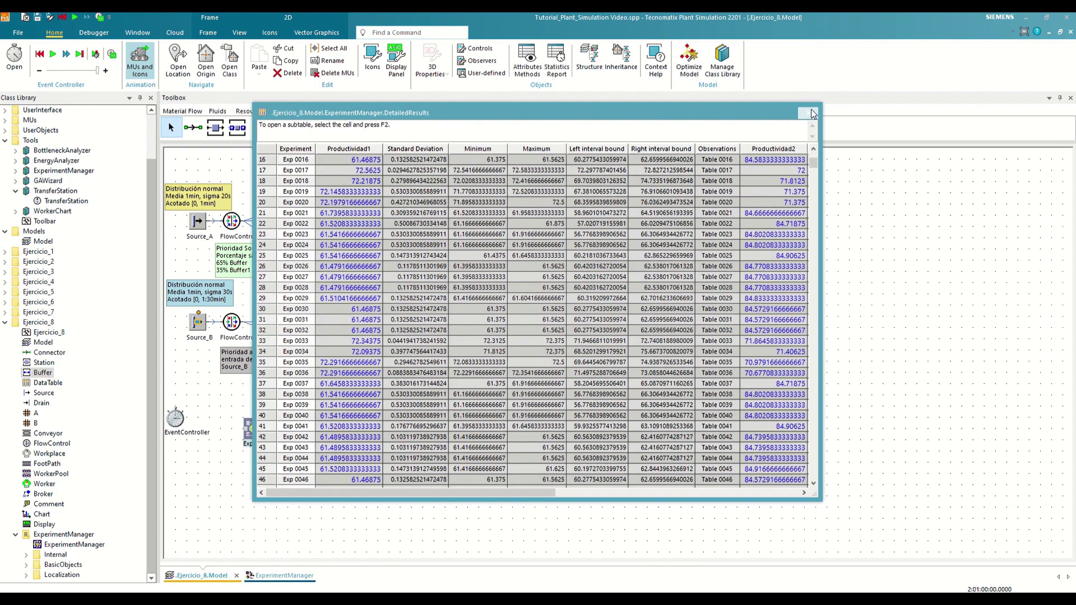
{"action": "left_click", "coordinate": [812, 112]}
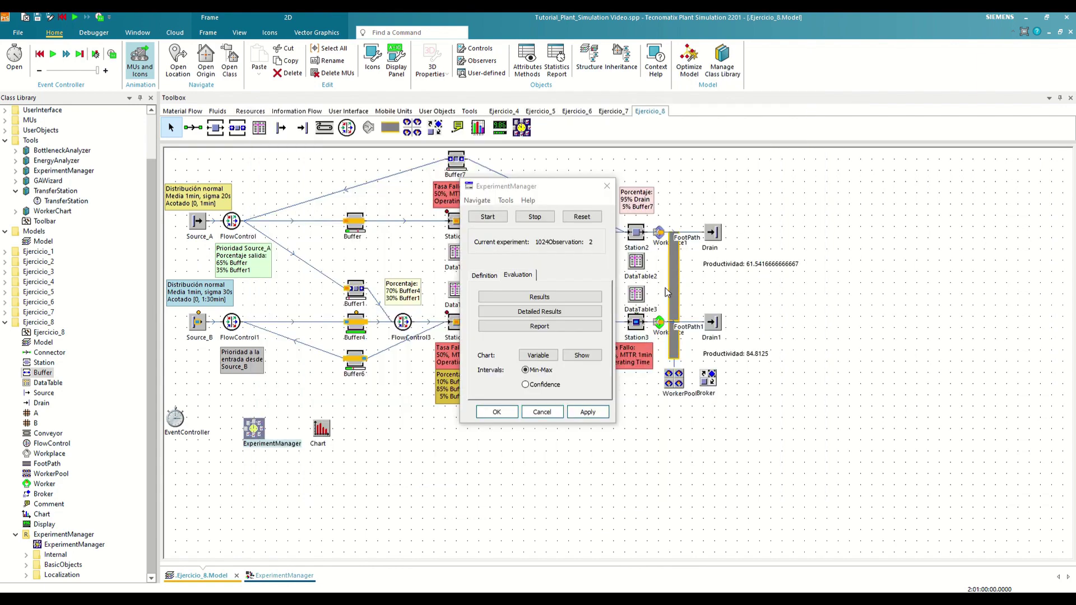
View the Productividad1 confidence-interval chart, then close the report.
{"action": "left_click", "coordinate": [575, 357]}
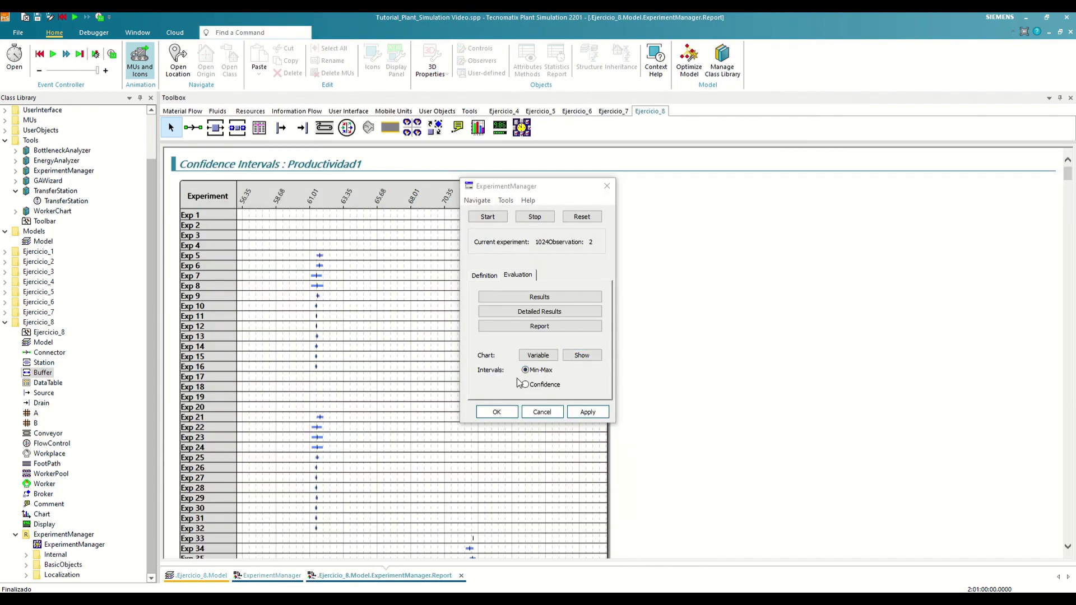
{"action": "scroll", "coordinate": [437, 336], "scroll_direction": "down", "scroll_amount": 20}
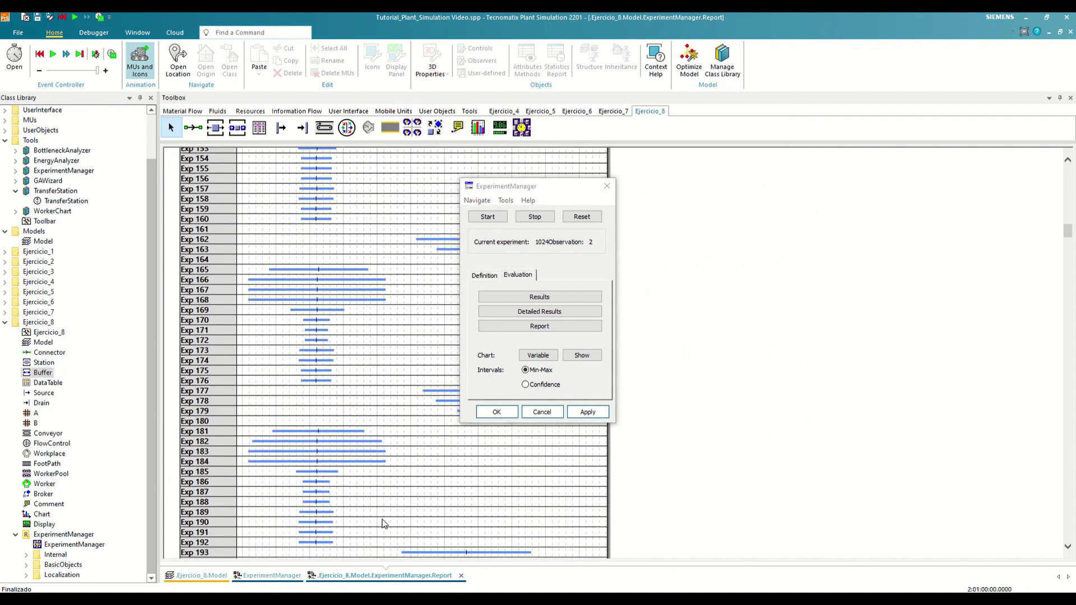
{"action": "middle_click", "coordinate": [384, 578]}
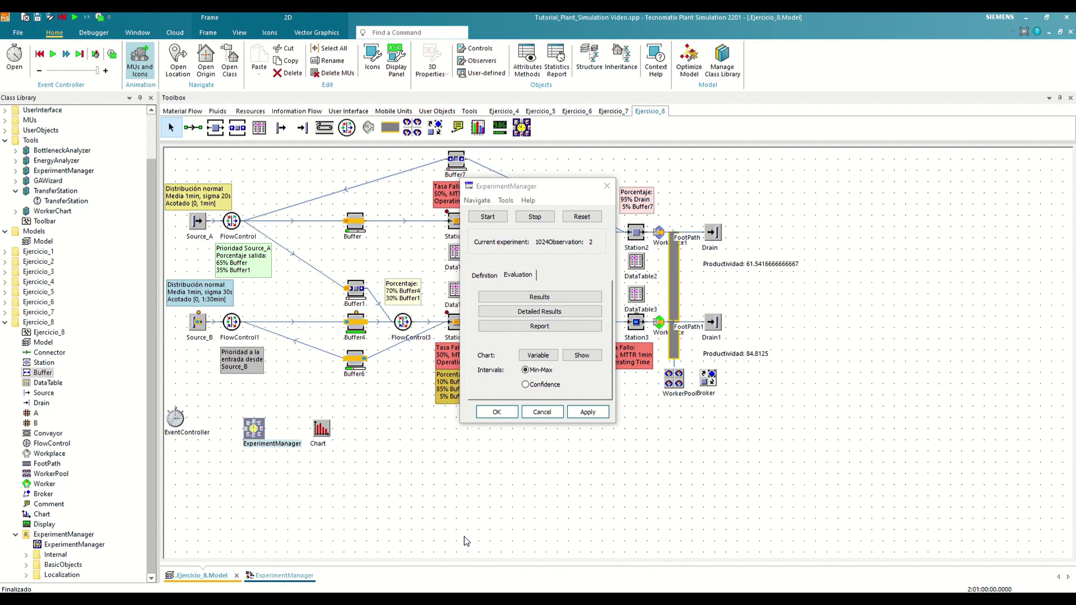
Cancel the ExperimentManager dialog and deselect everything on the Ejercicio_8 canvas.
{"action": "left_click", "coordinate": [549, 415]}
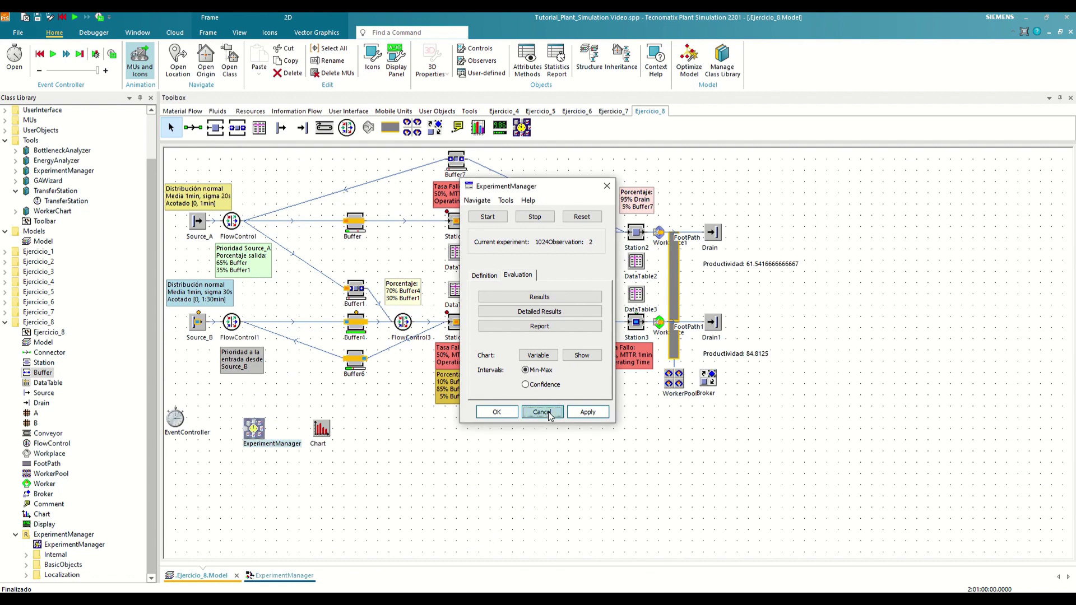
{"action": "left_click", "coordinate": [537, 476]}
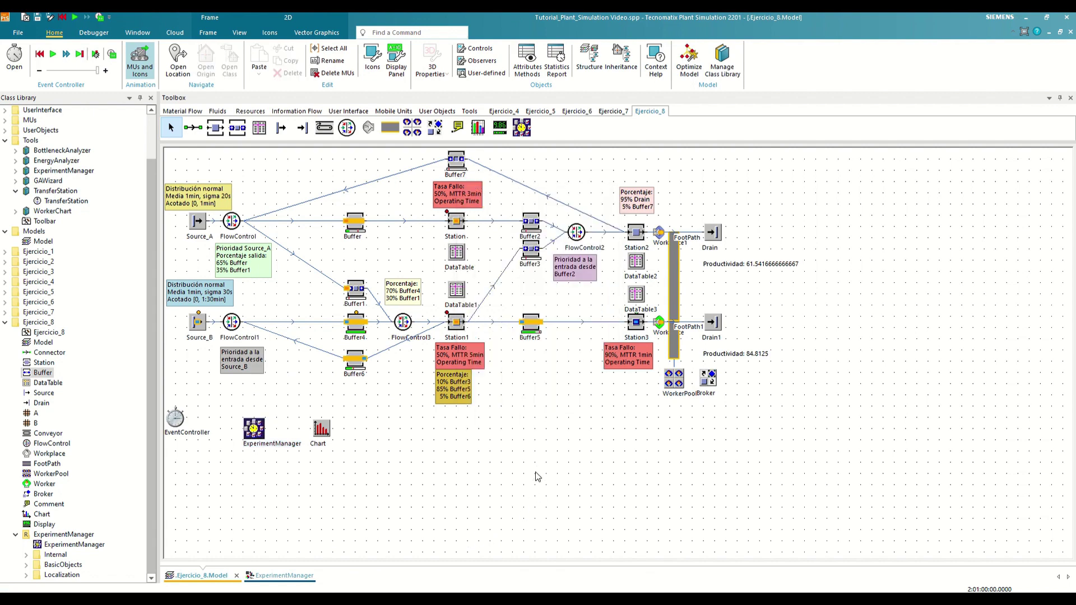